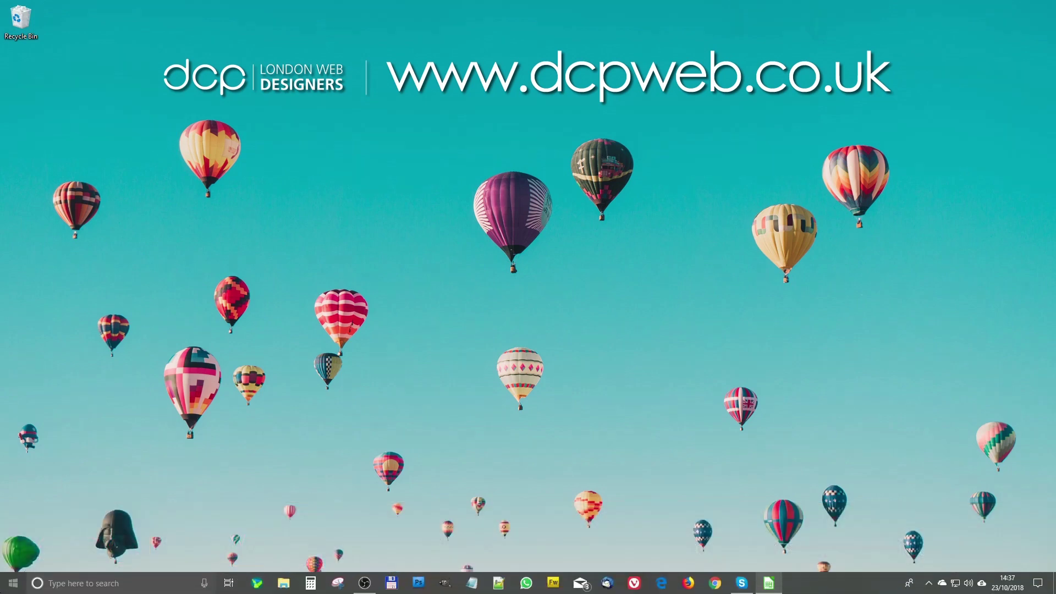
Open the Windows Start menu and expand the folder of app tiles.
click(13, 583)
click(220, 283)
Launch Calc and enter the headings Ex VAT, VAT and Inc VAT in A1:C1.
click(214, 364)
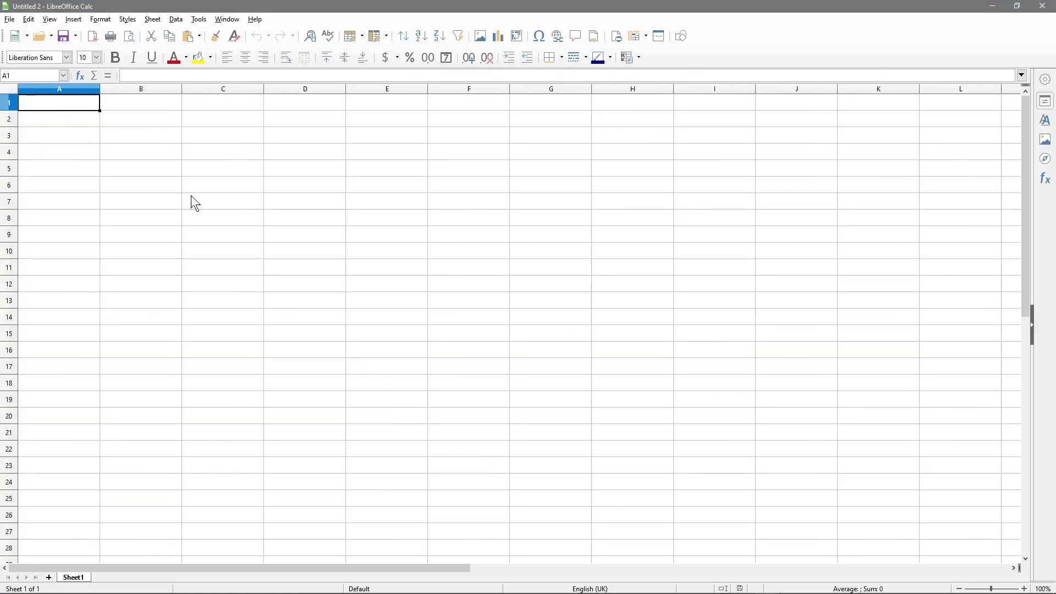
scroll(252, 245, up, 3)
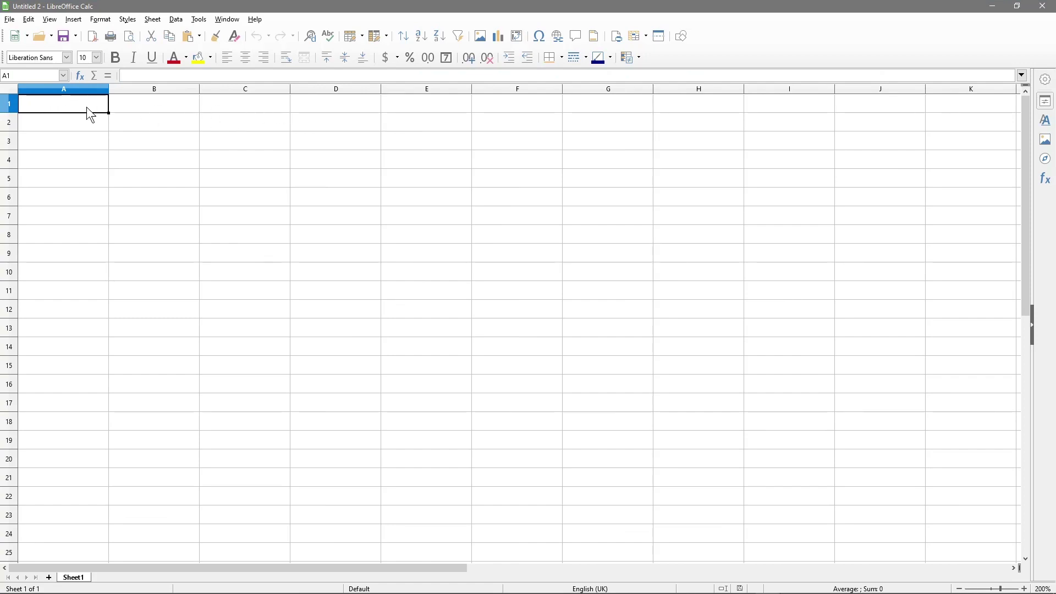
text(Ex VAT)
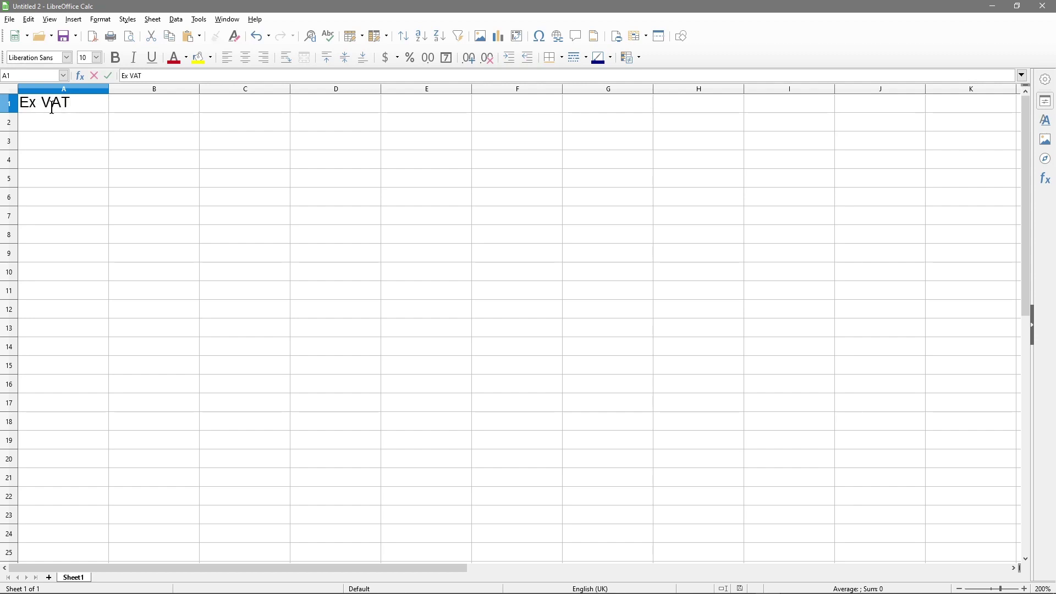
key(Tab)
text(VAT)
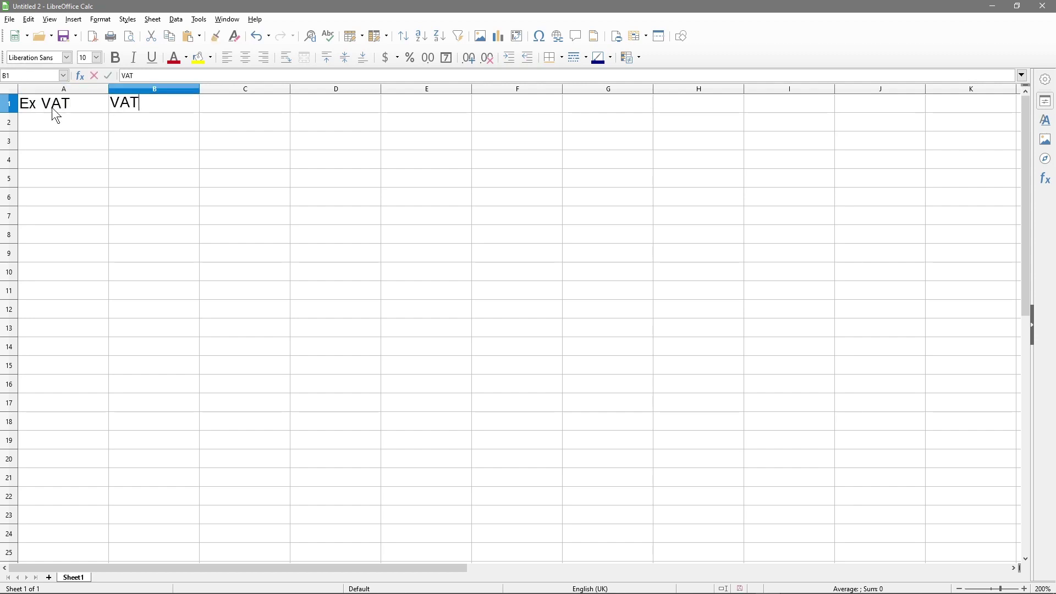
key(Tab)
text(In)
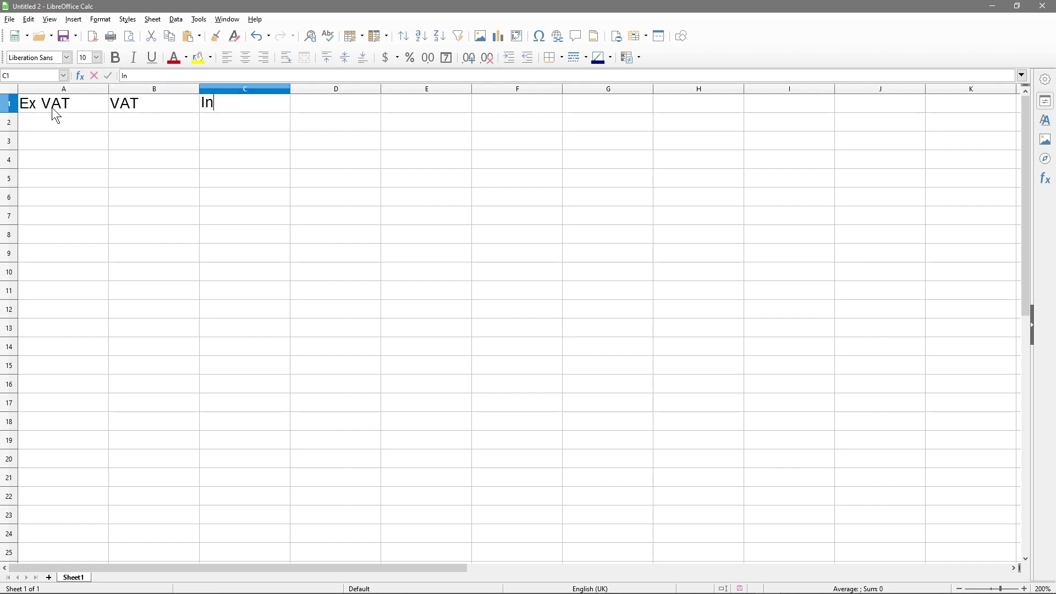
text(c VAT)
key(Return)
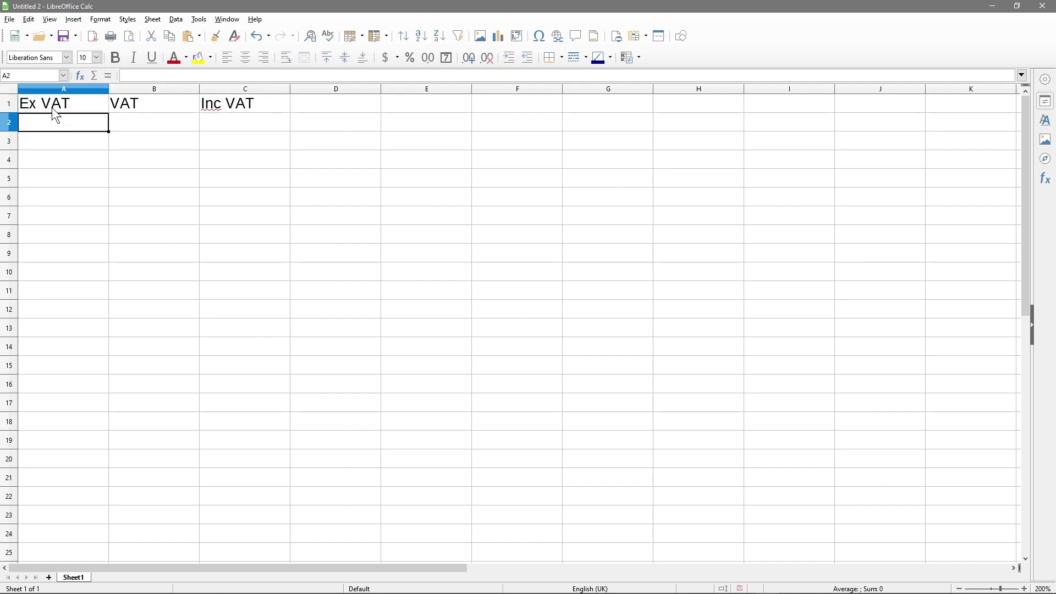
click(227, 105)
Format columns A to C as GBP £ currency with two decimals.
click(54, 128)
drag(57, 90, 195, 89)
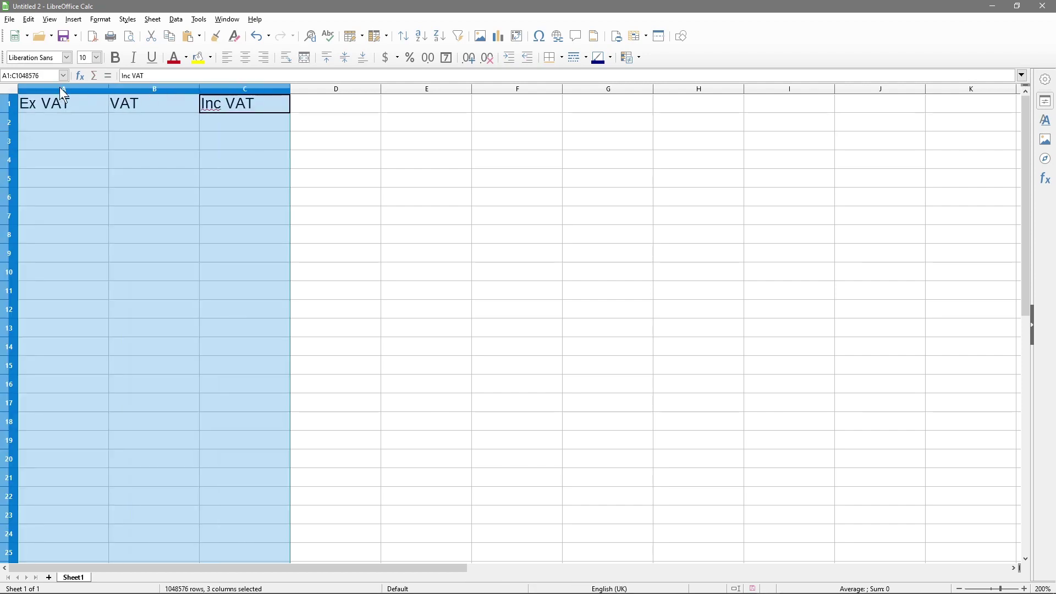
click(59, 89)
drag(61, 88, 236, 98)
right_click(230, 87)
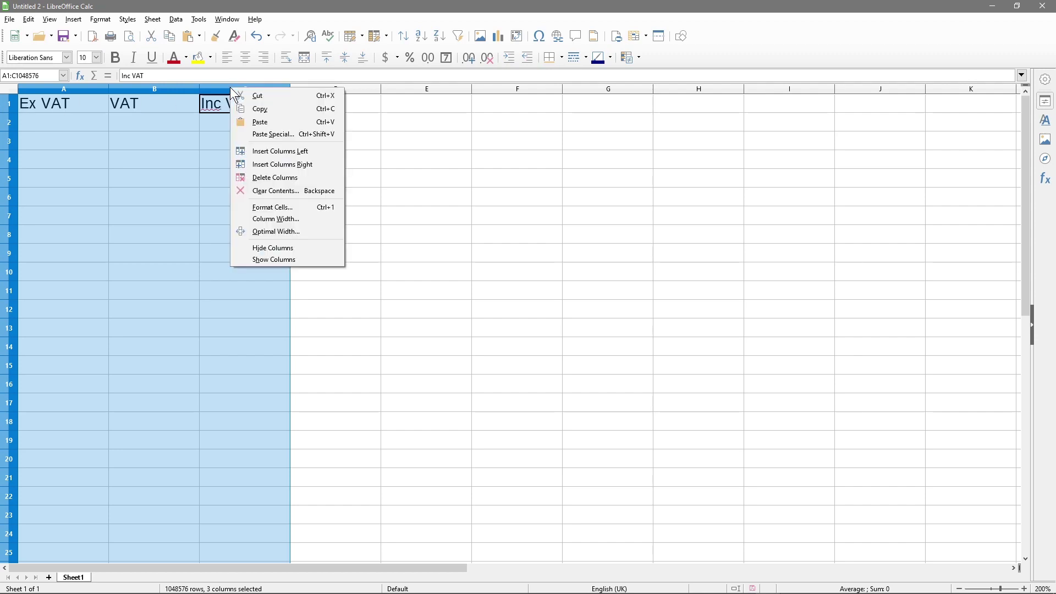
click(279, 207)
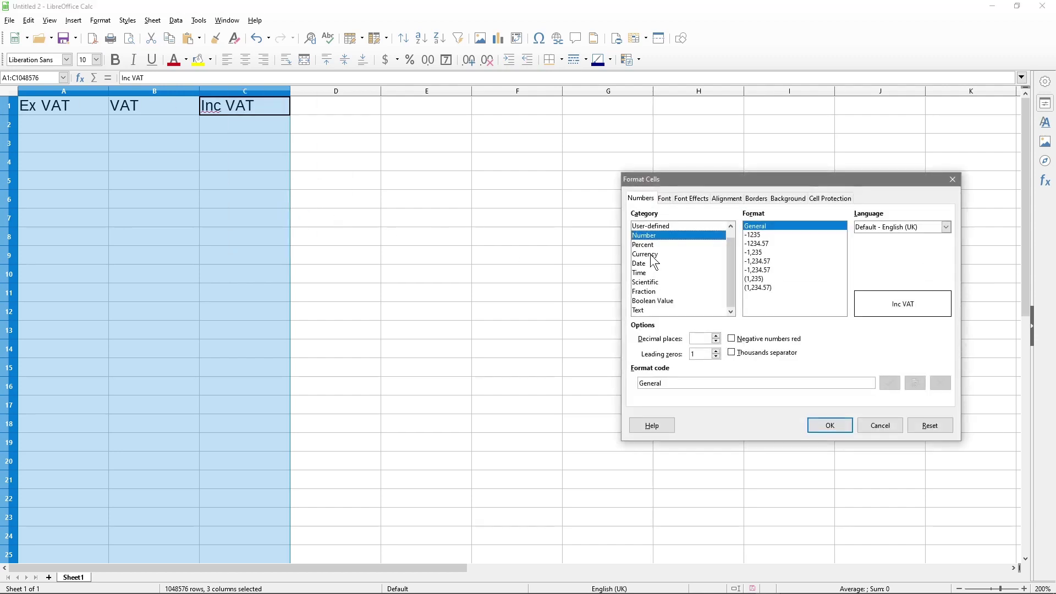
click(652, 254)
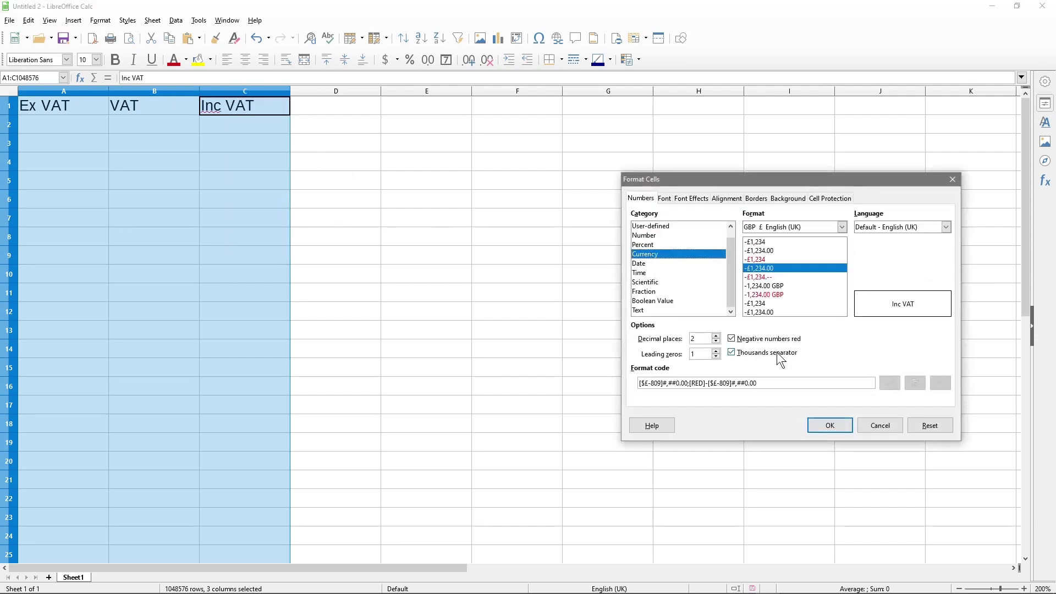
click(830, 427)
Make the row 1 headings bold.
click(60, 119)
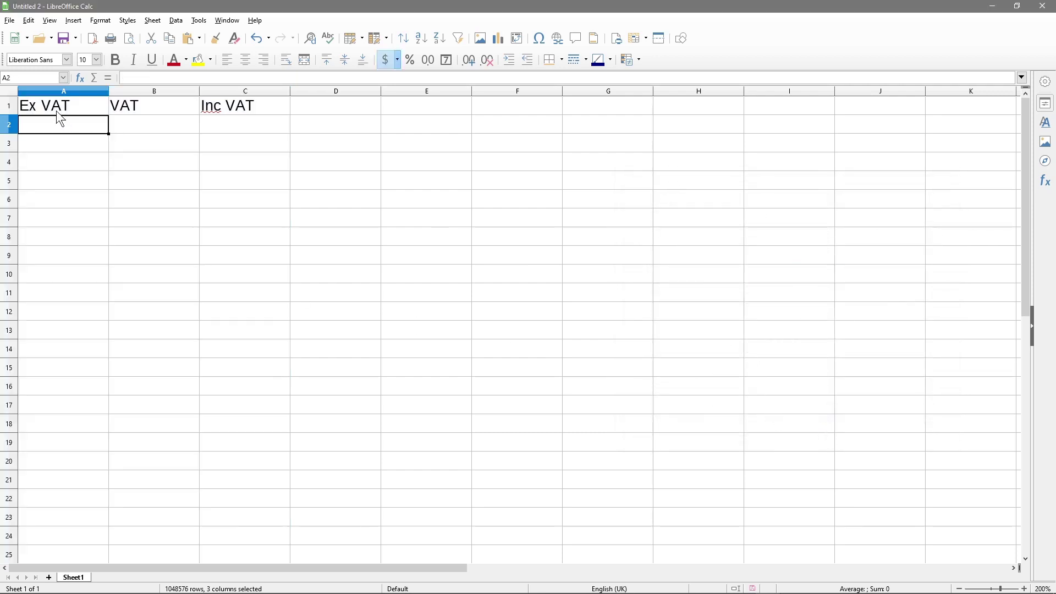
click(11, 110)
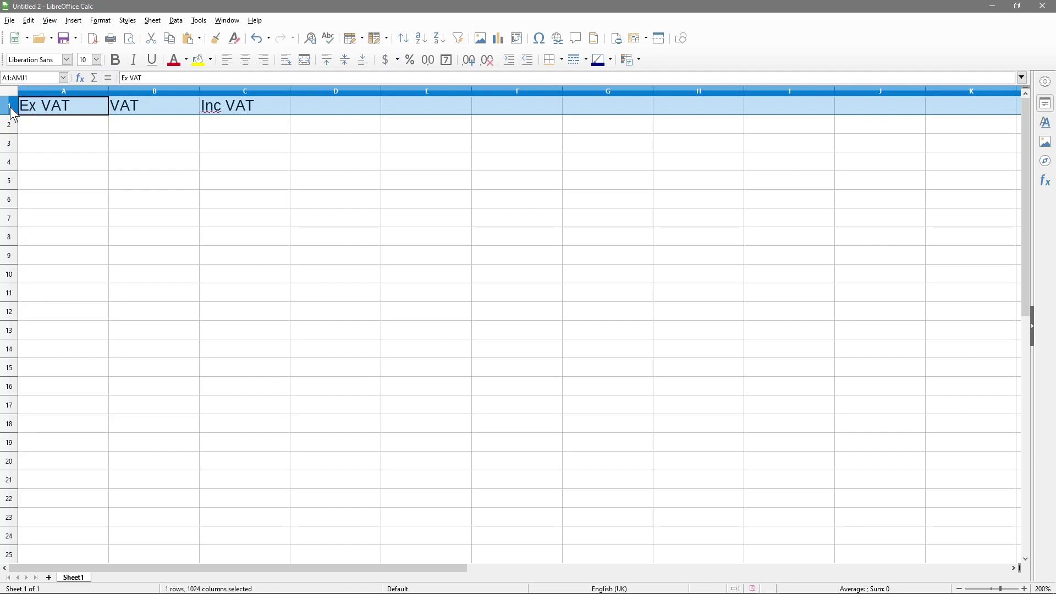
click(116, 59)
click(82, 128)
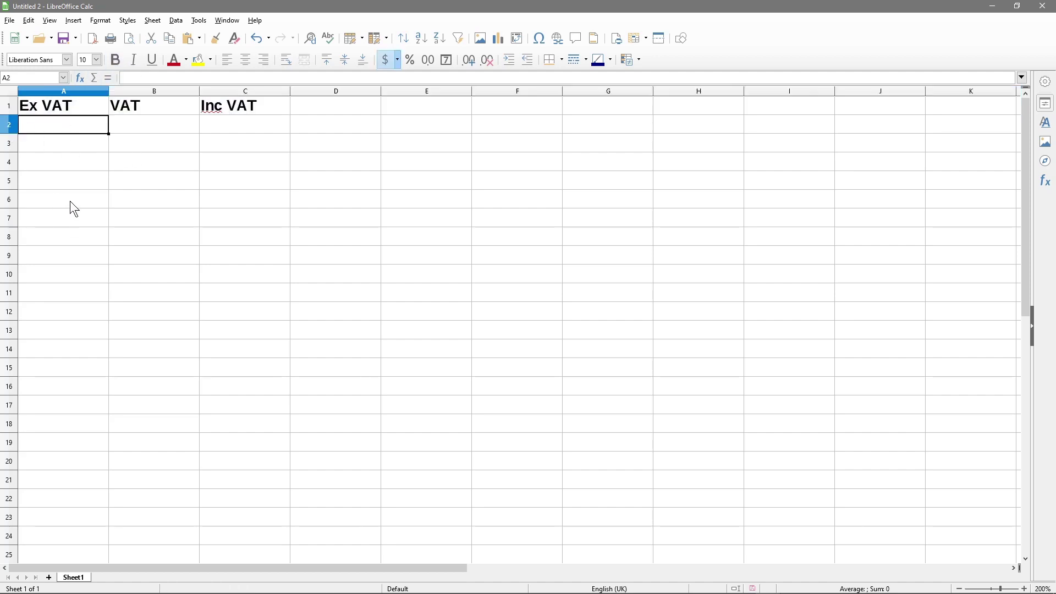
Enter 45, 43, 56, 34, 253, 344, 34, 445, 3434, 5434, 454, 56 and 333 in A2:A14.
text(45)
key(Return)
text(43)
key(Return)
text(56)
key(Return)
text(34)
key(Return)
text(253)
key(Return)
text(344)
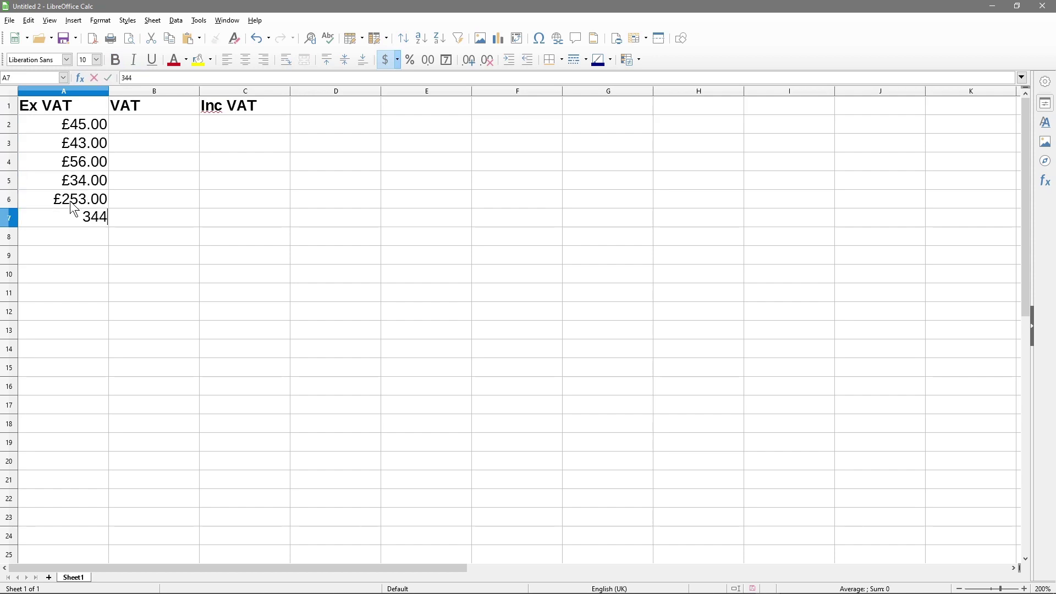
key(Return)
text(34)
key(Return)
text(445)
key(Return)
text(3434)
key(Return)
text(5434)
key(Return)
text(454)
key(Return)
text(56)
key(Return)
text(3)
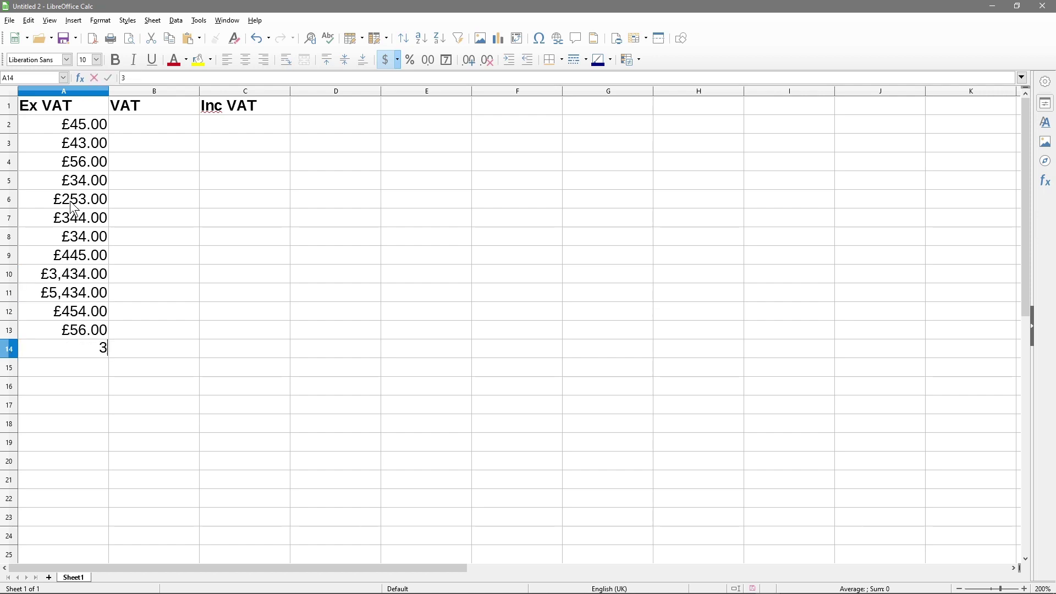
text(33)
key(Return)
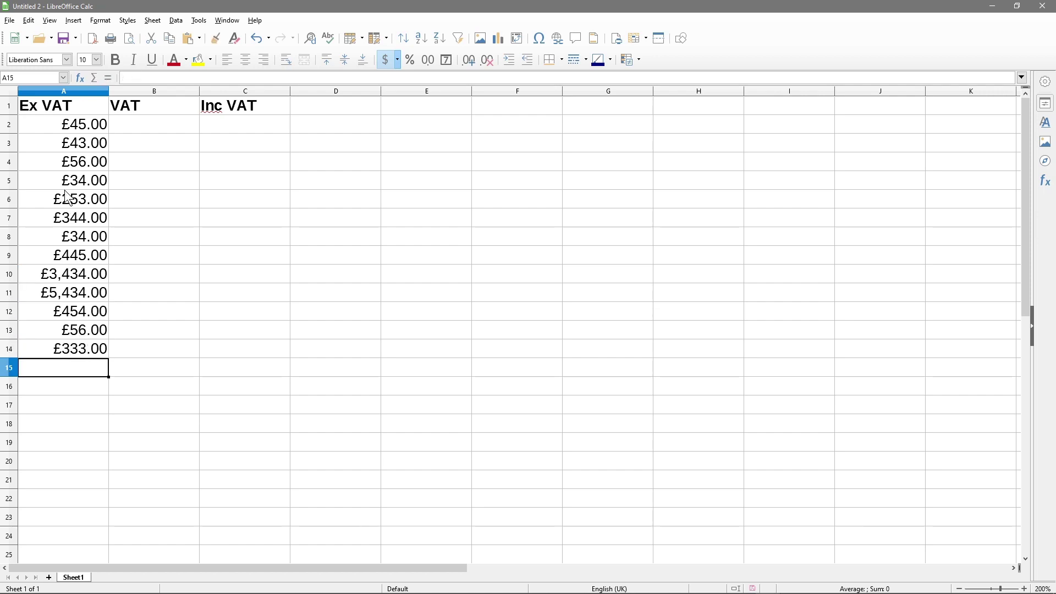
Select A2:A14 to check the amounts total £10,965.00.
click(82, 127)
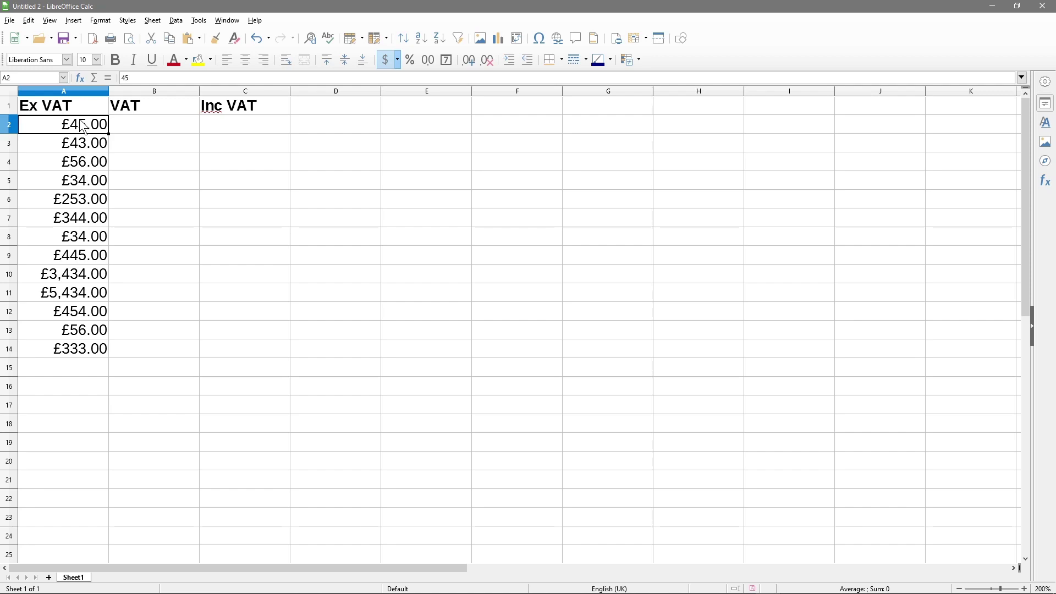
drag(82, 126, 70, 349)
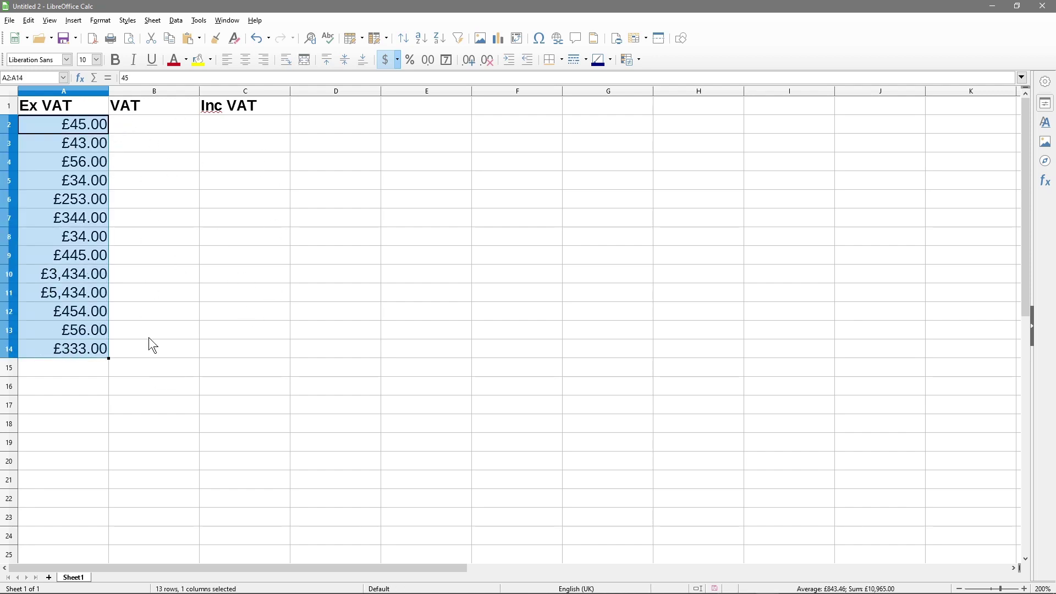
click(132, 129)
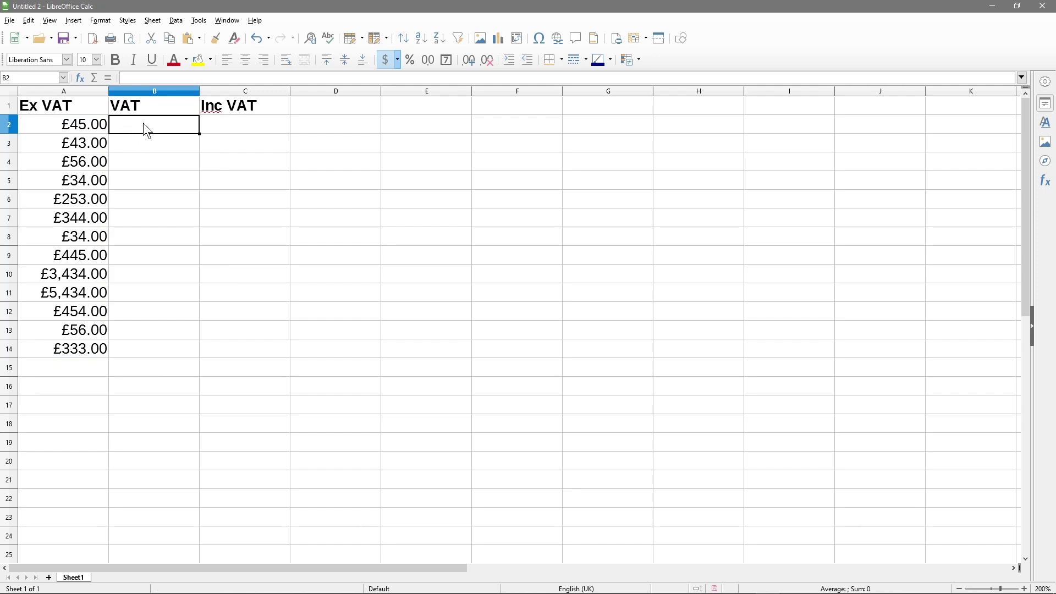
Enter =A2*0.2 in B2 and fill it down to B14.
text(=)
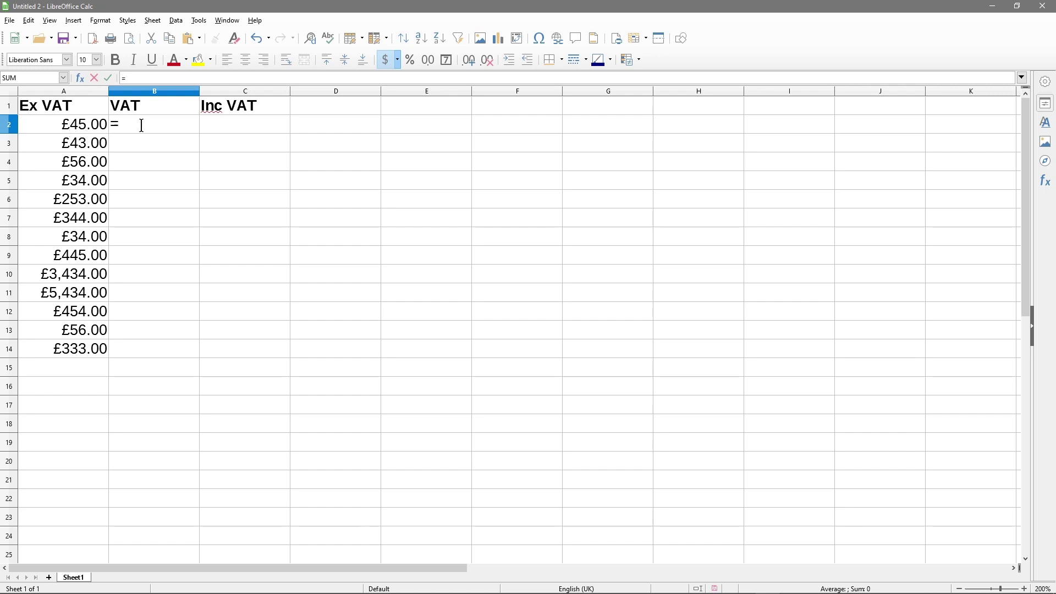
text(A2*)
text(0.2)
key(Return)
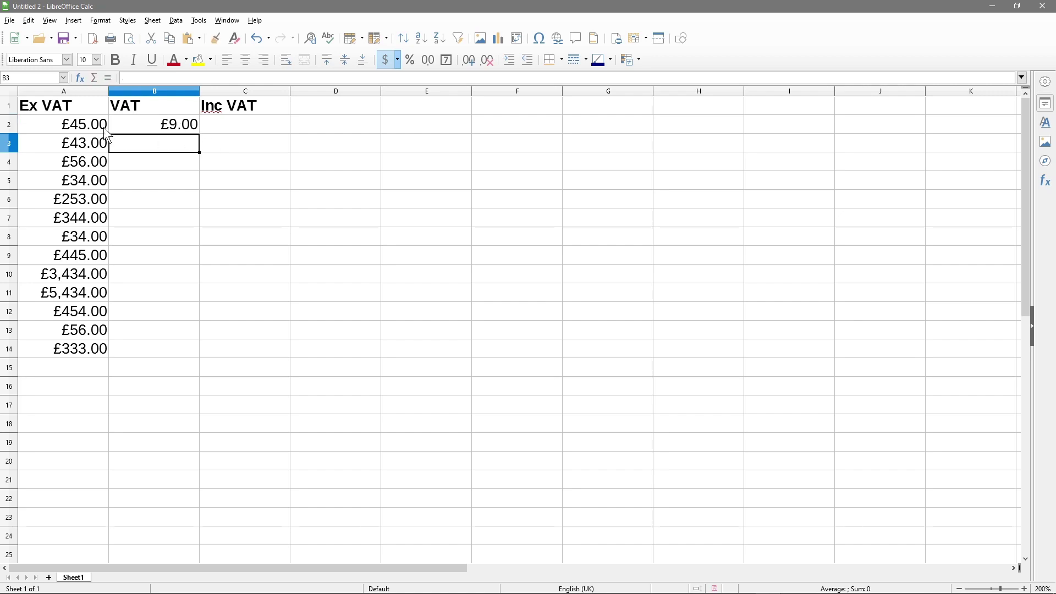
click(172, 126)
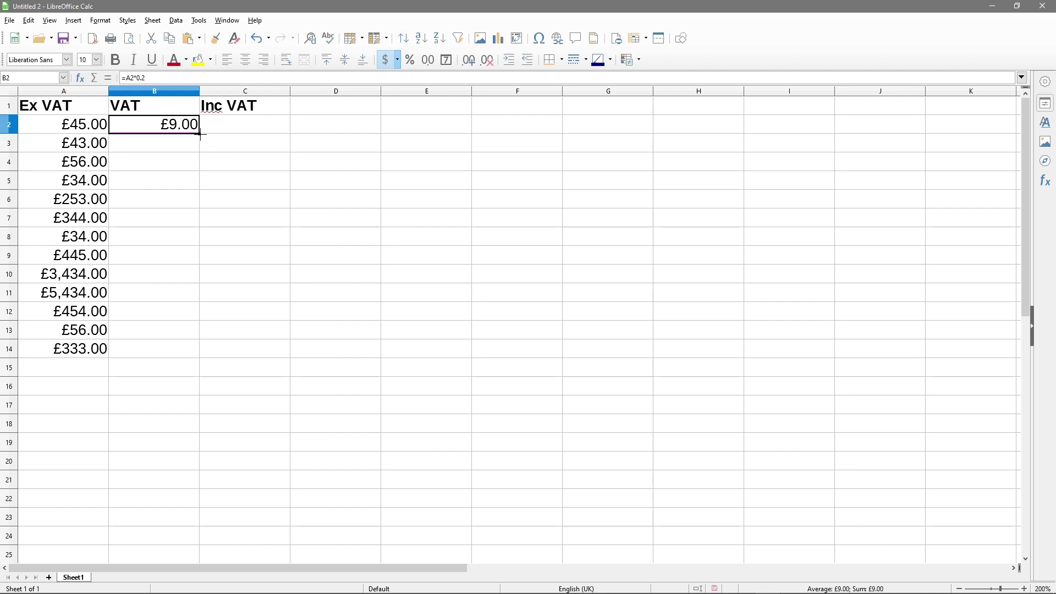
ctrl+scroll(230, 209, up, 2)
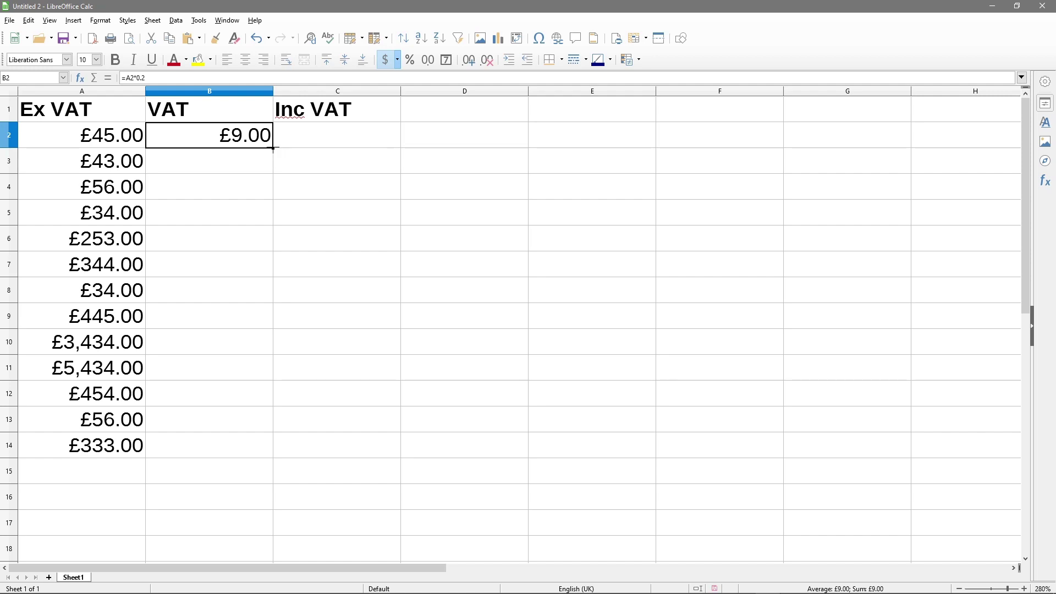
drag(274, 148, 287, 449)
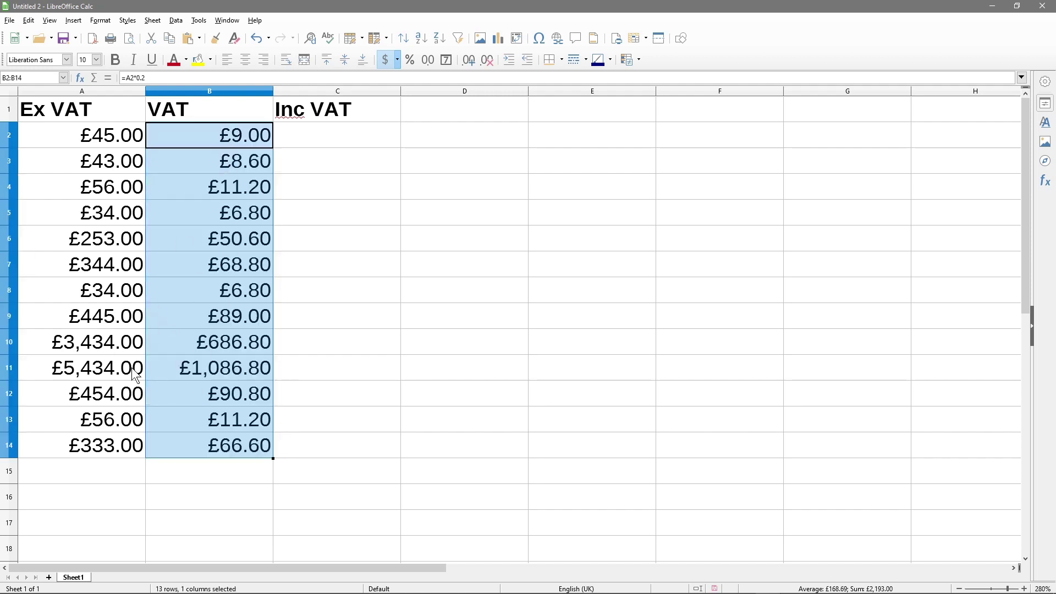
Enter =A2+B2 in C2 and fill it down to C14.
click(325, 145)
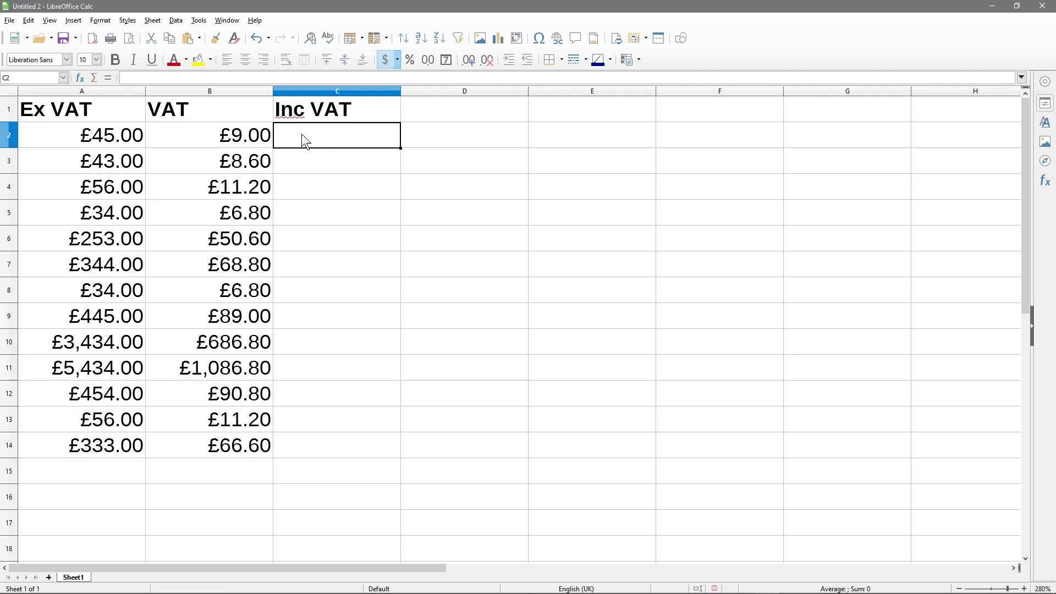
text(=)
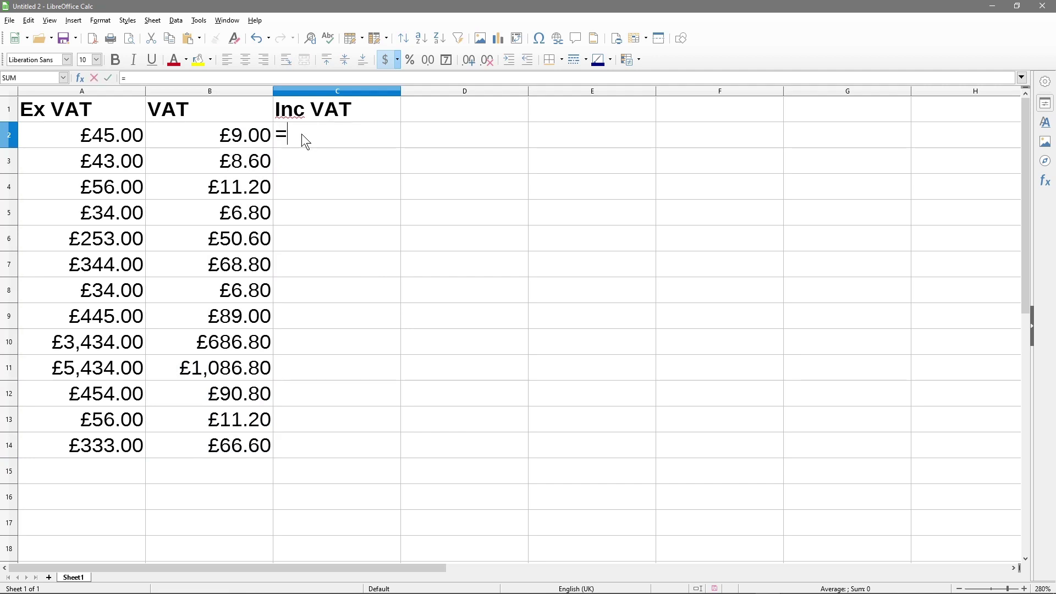
click(99, 134)
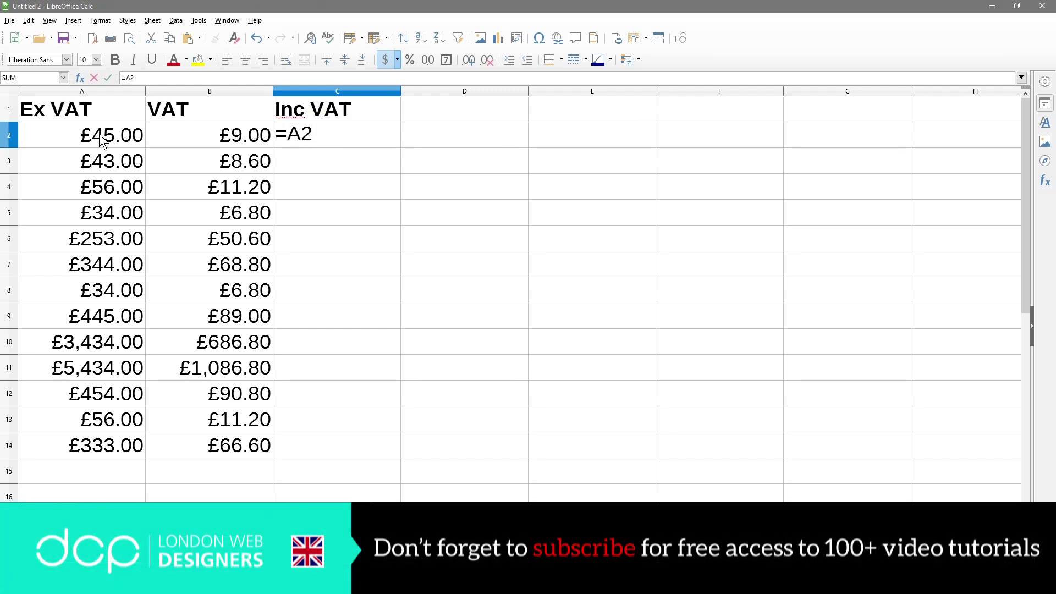
text(+B)
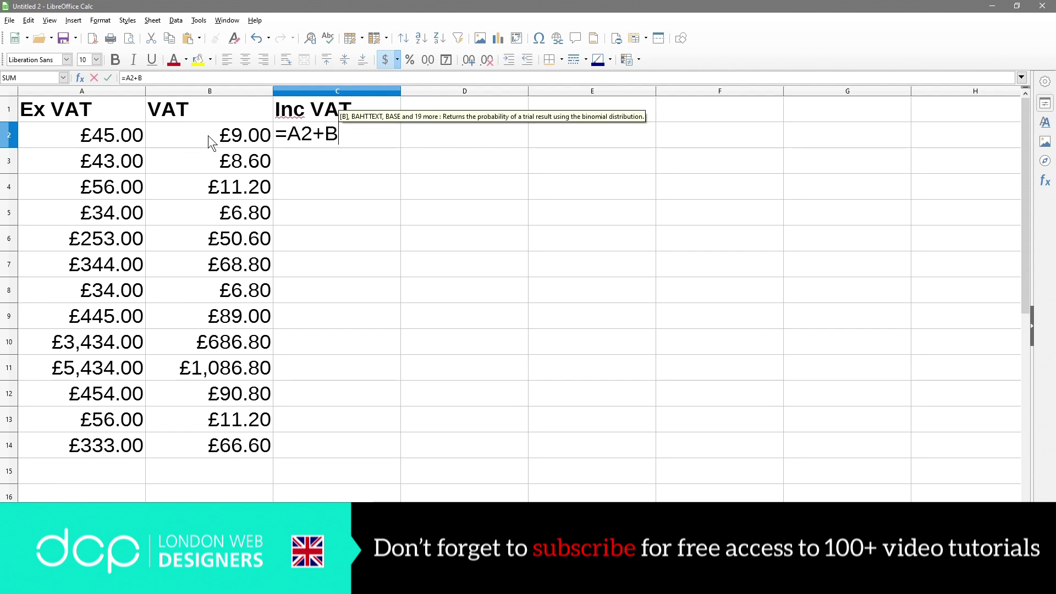
text(2)
key(Return)
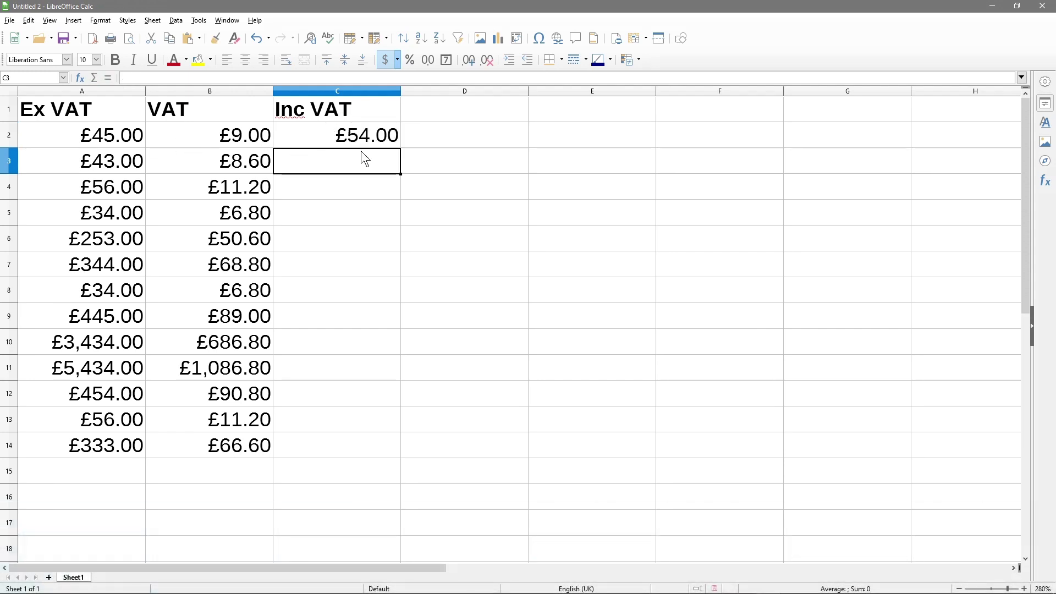
key(Up)
drag(400, 149, 400, 458)
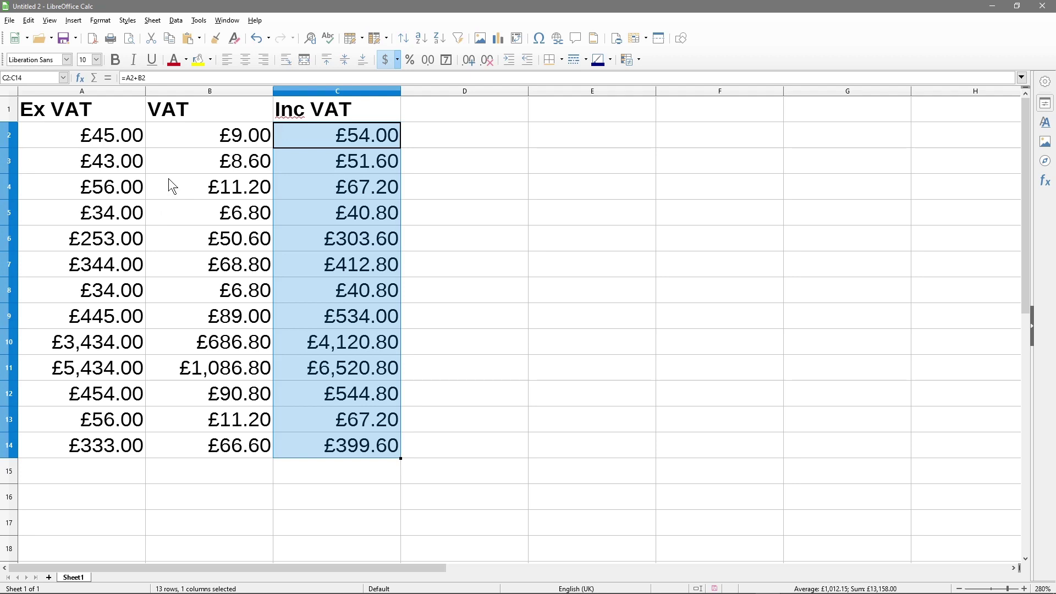
click(109, 135)
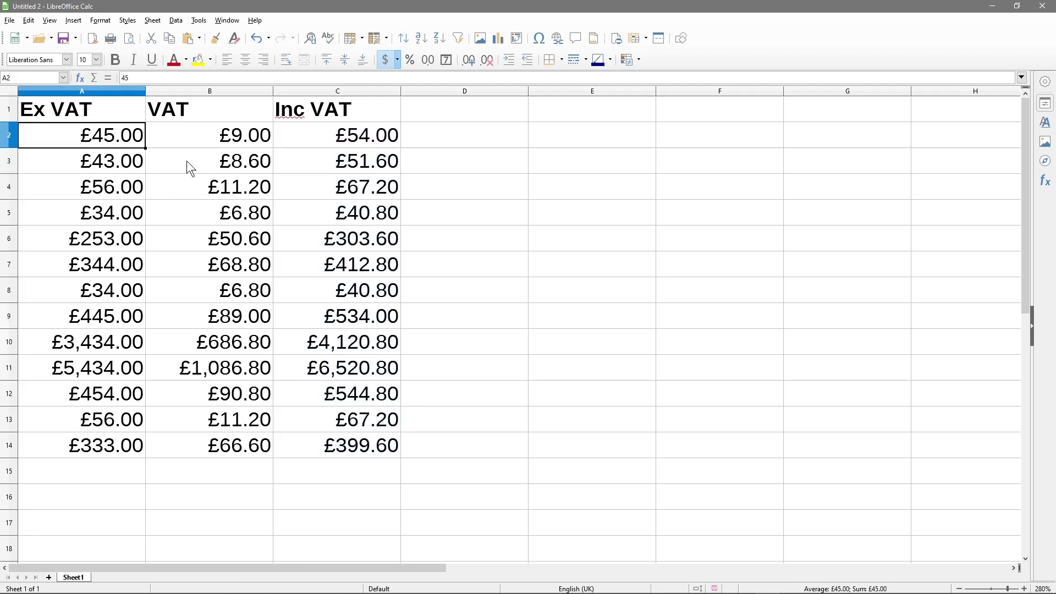
Change A2 to 100 and confirm B2 and C2 recalculate to £20.00 and £120.00.
text(100)
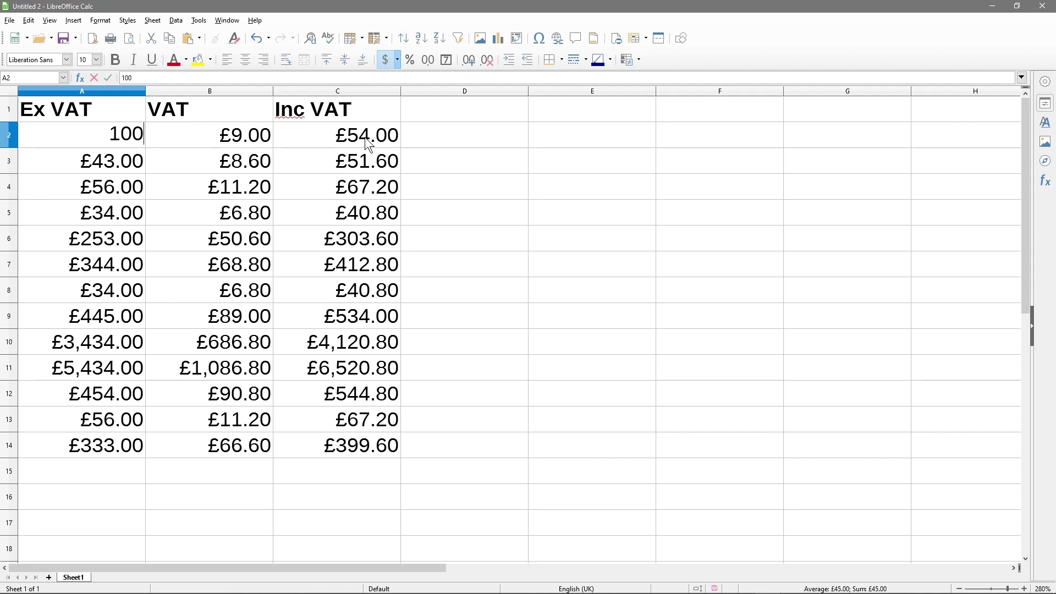
key(Return)
click(241, 135)
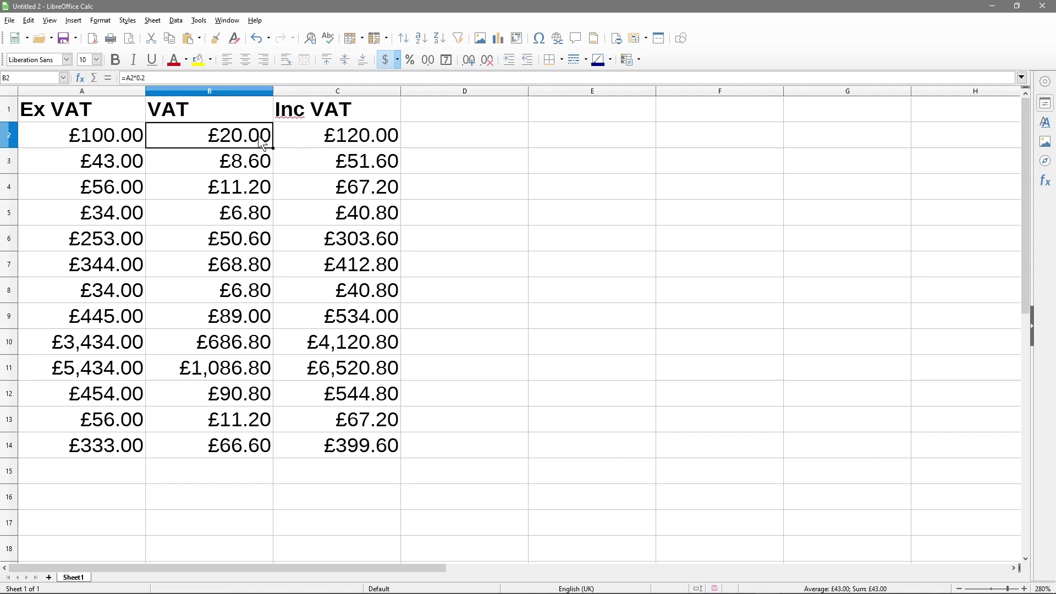
click(332, 138)
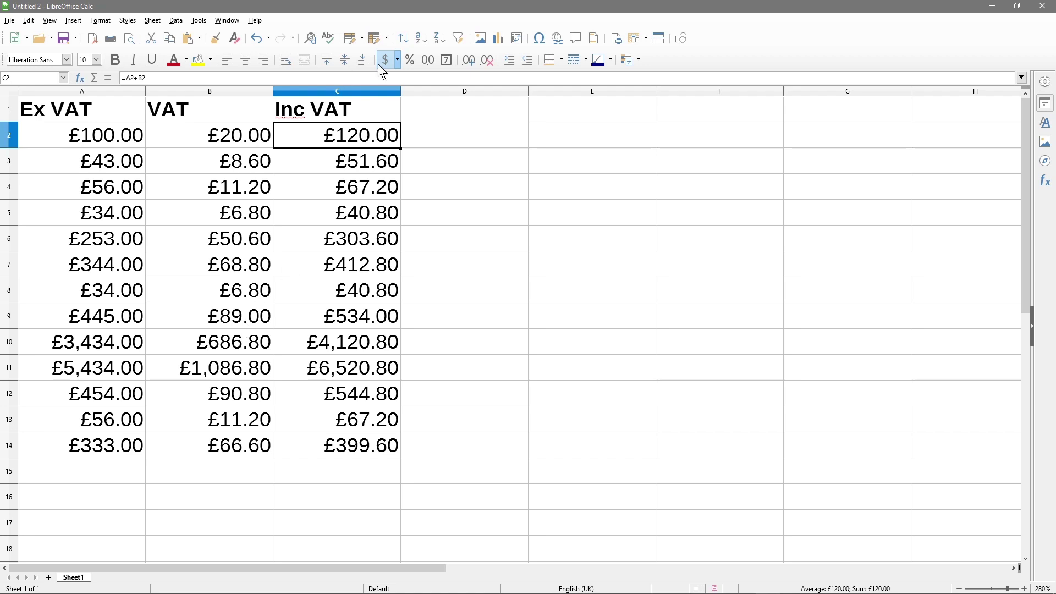
click(580, 102)
Enter the headings Inc VAT, Ex VAT and VAT in E1:G1.
text(Inc)
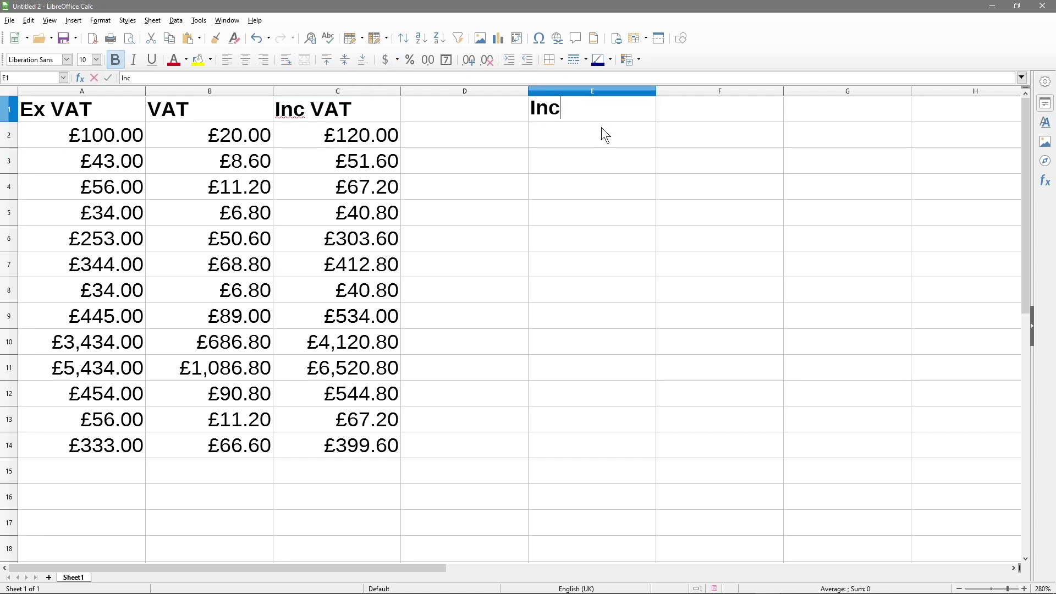
text( VAT)
key(Tab)
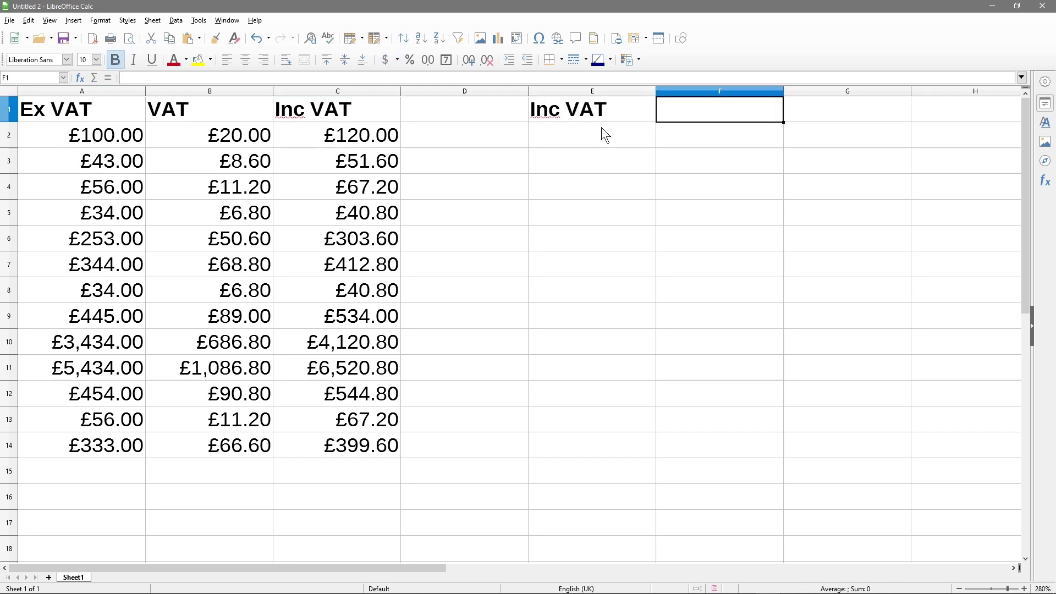
text(Ex VAT)
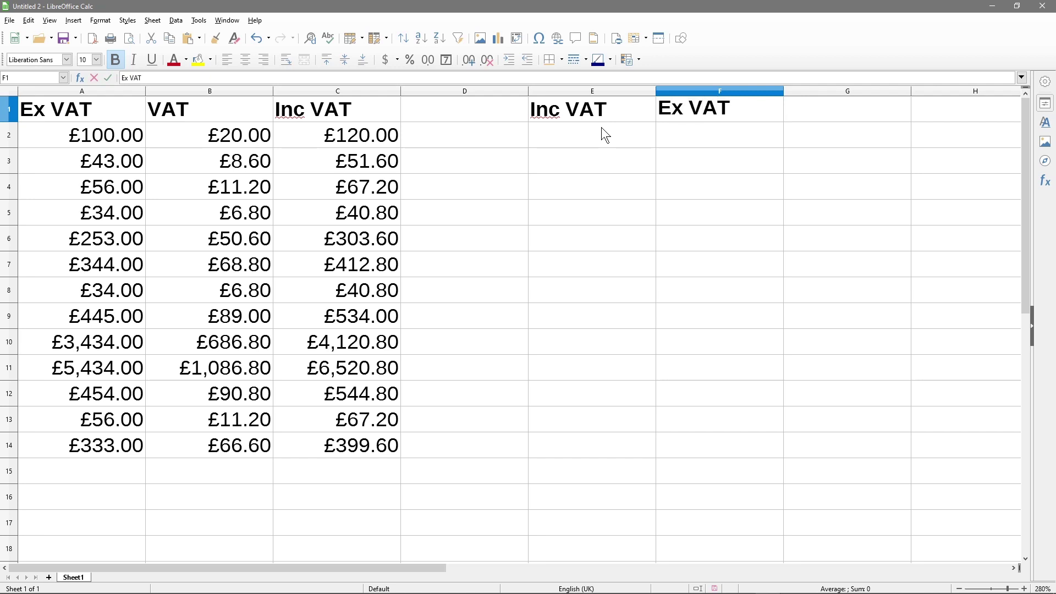
key(Tab)
text(VAT)
key(Return)
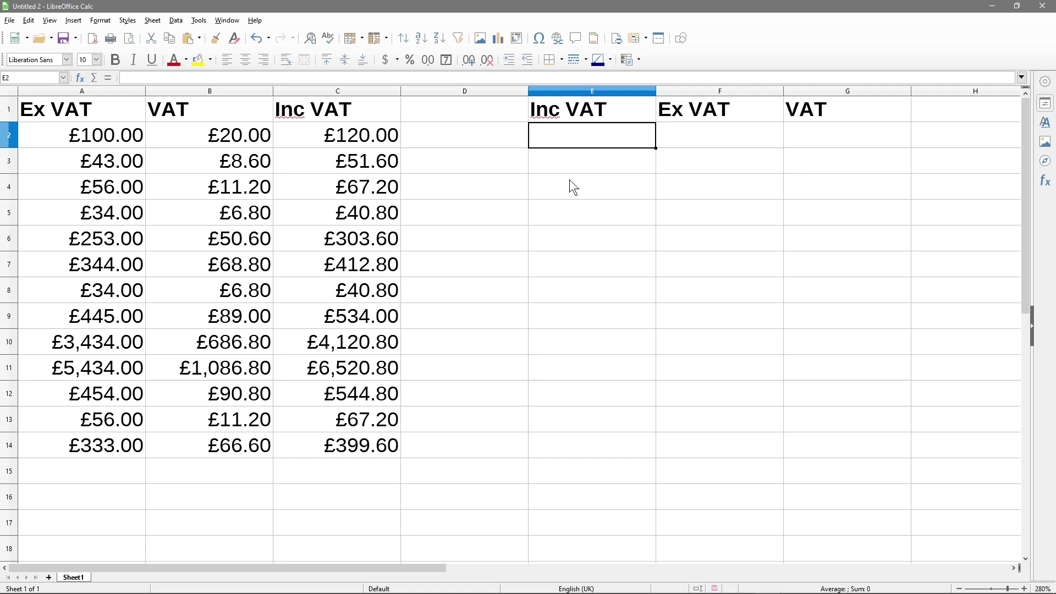
Copy the Inc VAT totals C2:C14 into E2:E14.
drag(359, 137, 371, 444)
key(ctrl+c)
click(592, 136)
key(ctrl+v)
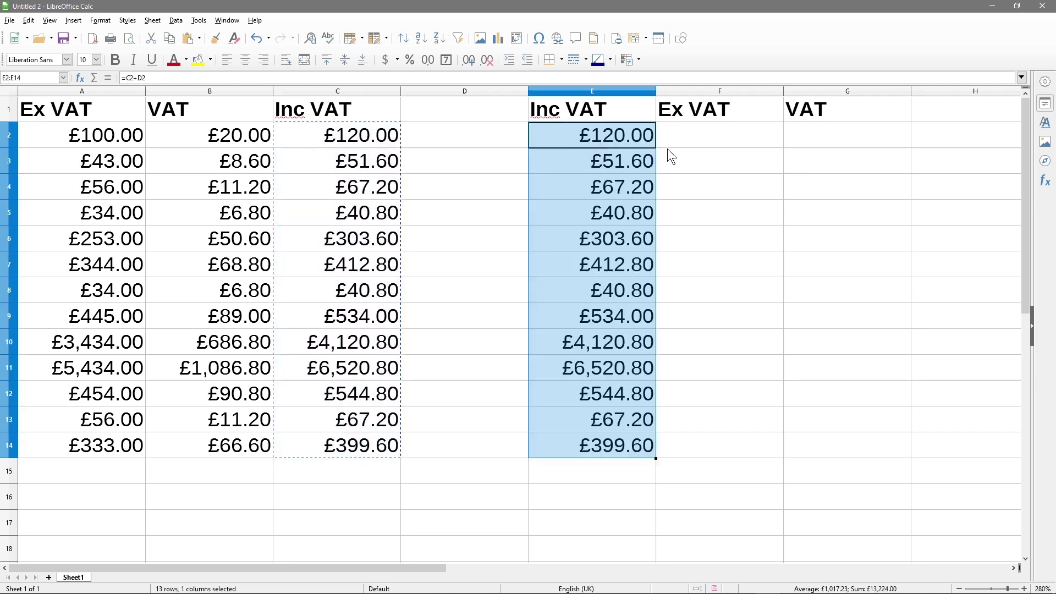
Choose Currency format for columns E to G in Format Cells.
drag(597, 91, 803, 90)
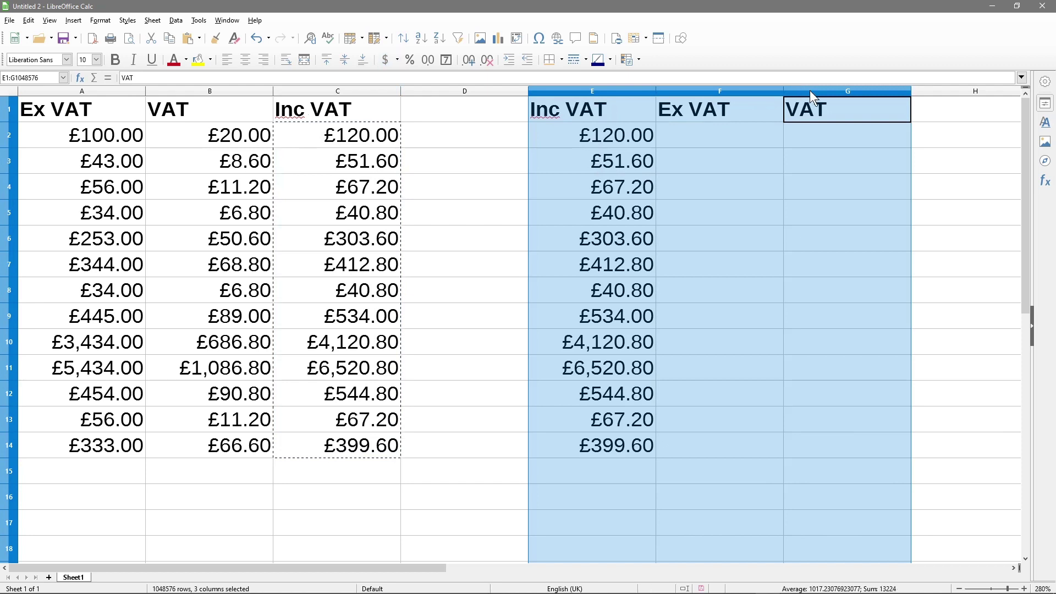
right_click(821, 92)
click(850, 212)
click(647, 254)
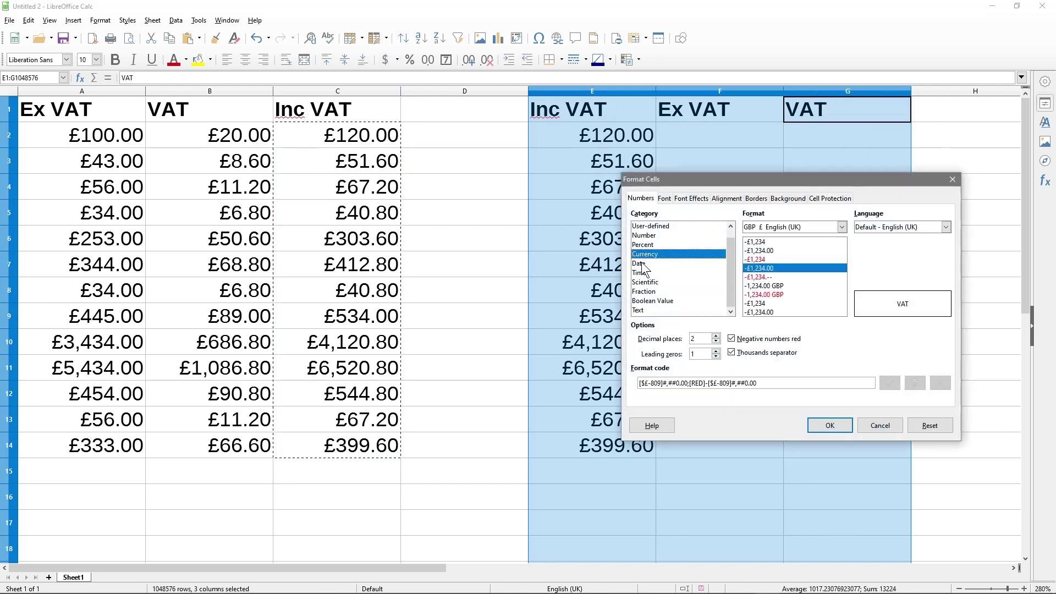
Apply the currency format, then fill F2:F14 with =E2/1.2.
click(838, 427)
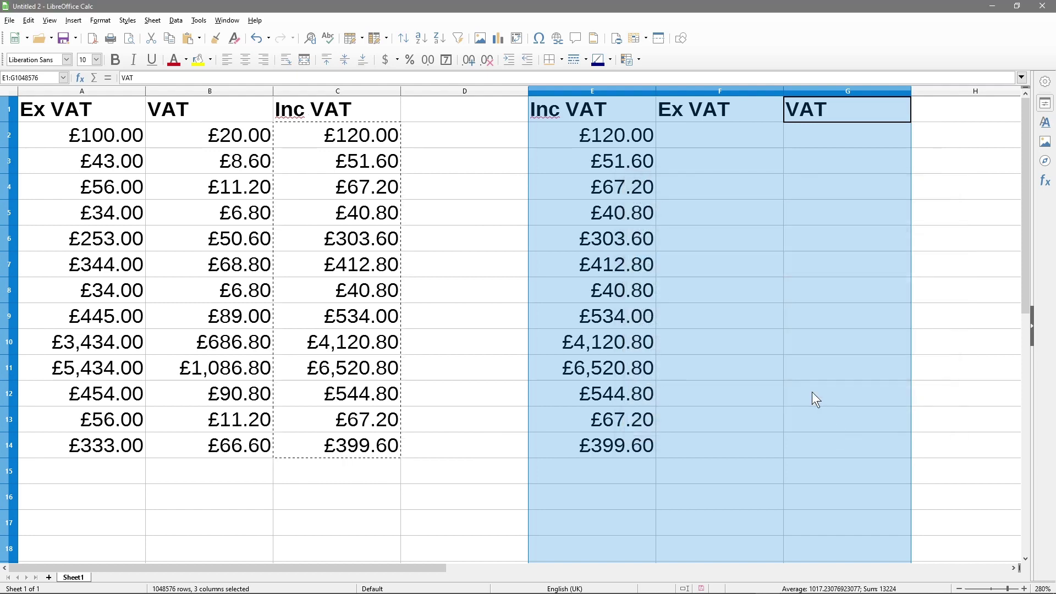
click(706, 138)
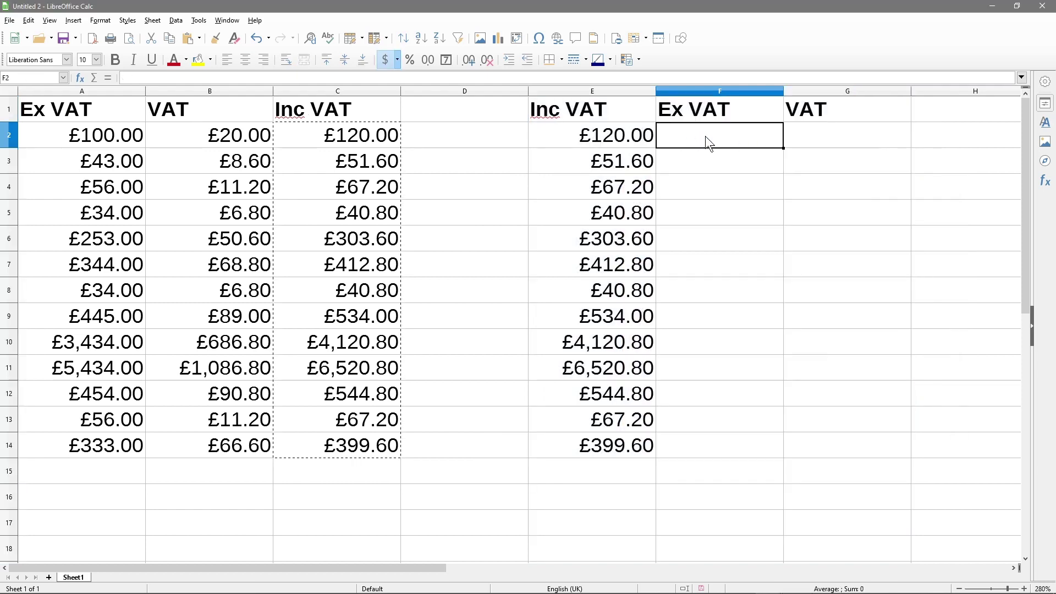
text(=)
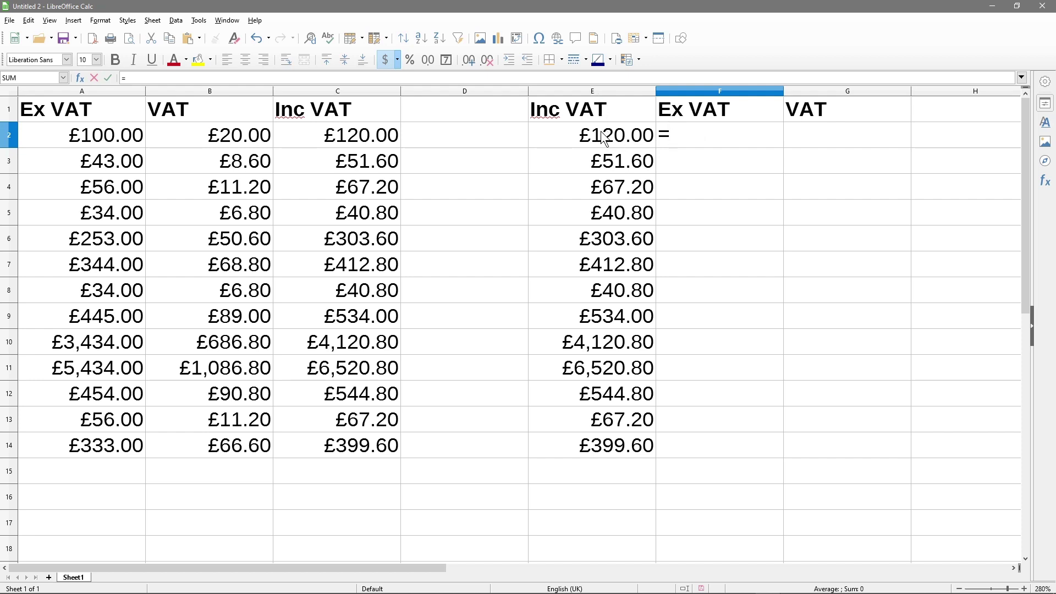
text(E2/1.2)
key(Return)
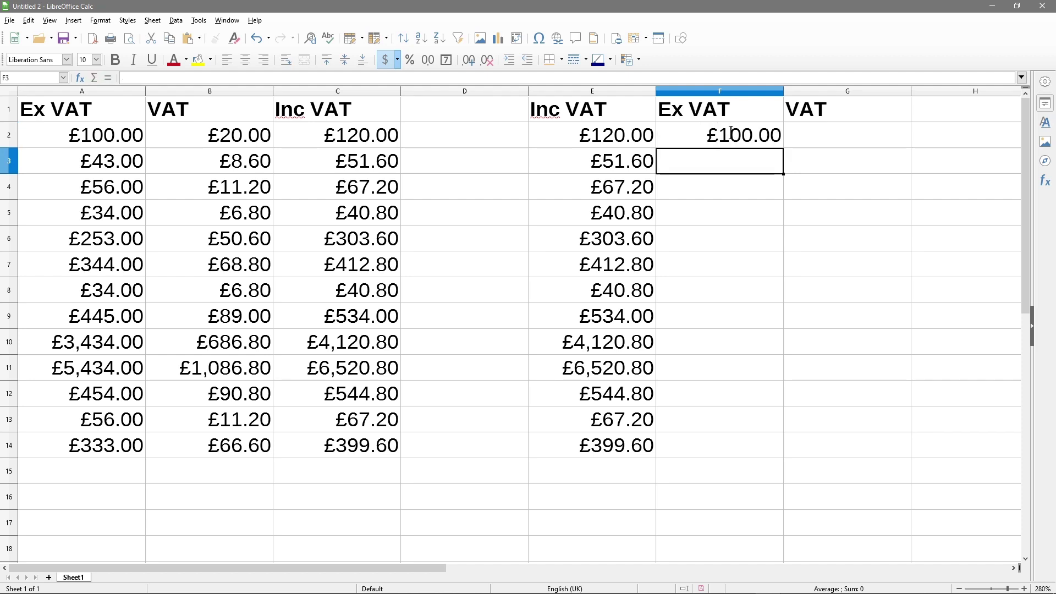
click(732, 134)
drag(783, 148, 763, 458)
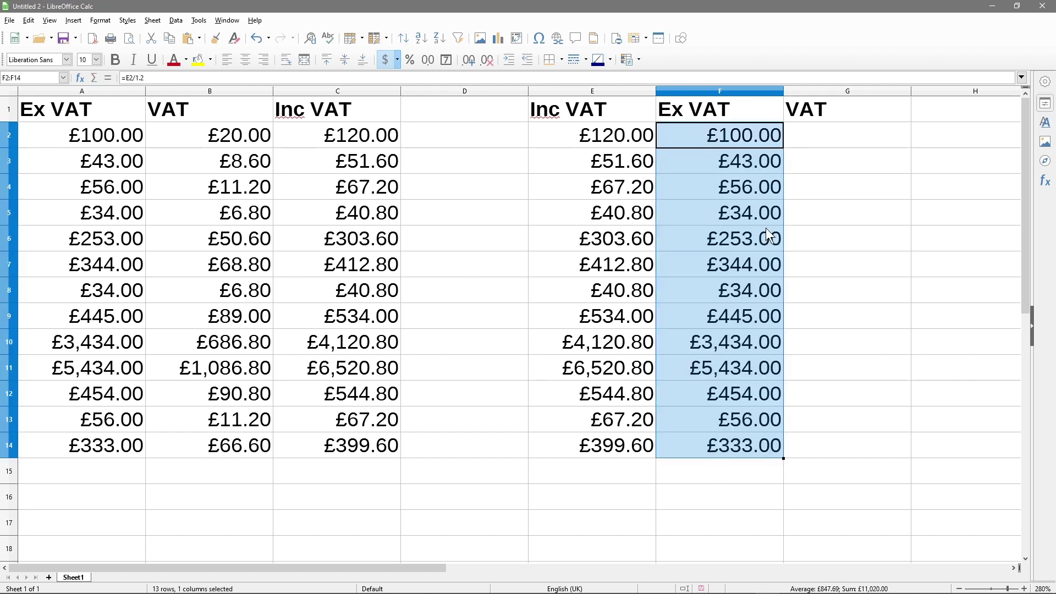
click(792, 141)
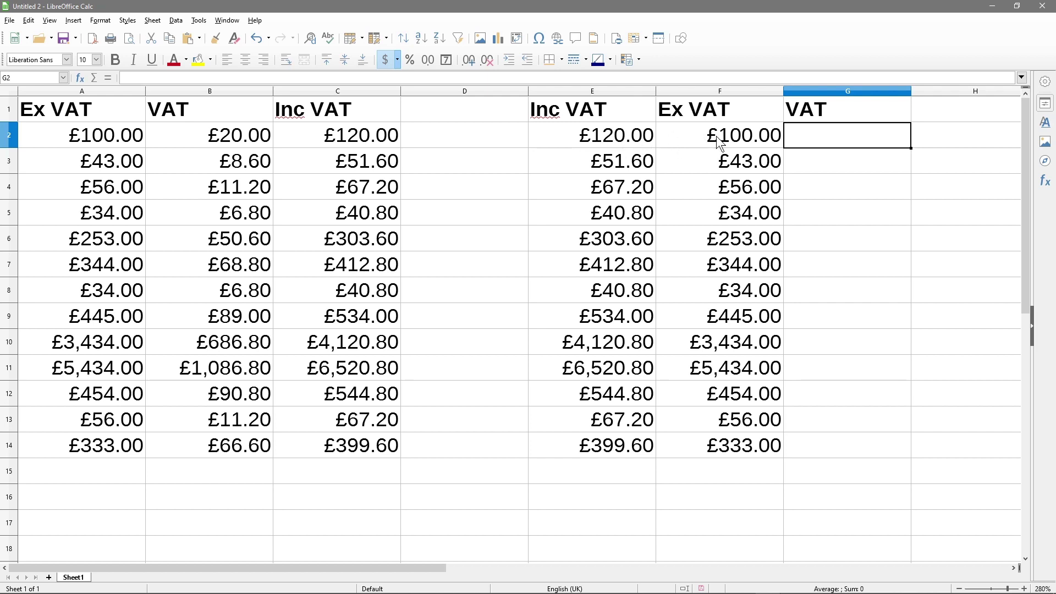
Enter =E2-F2 in G2, fill it down to G14 and check G3.
text(=)
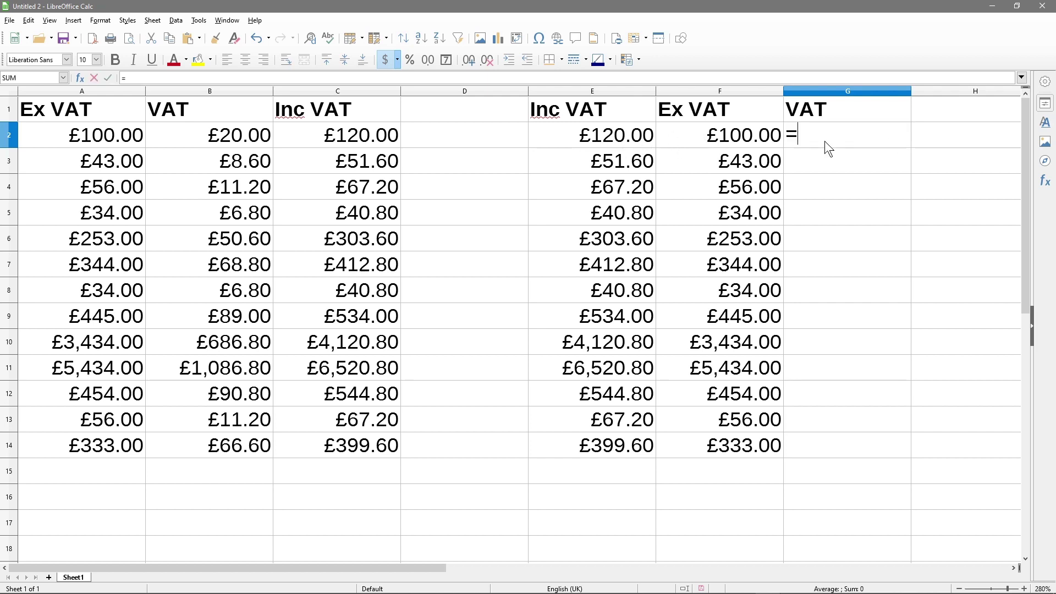
text(E2-F2)
key(Return)
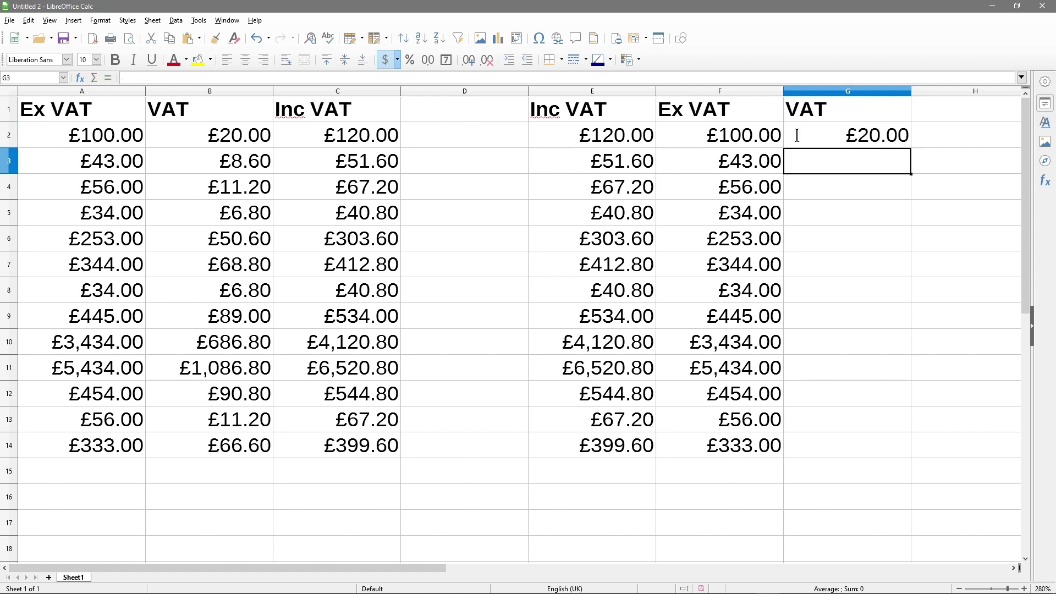
click(838, 134)
drag(911, 148, 906, 455)
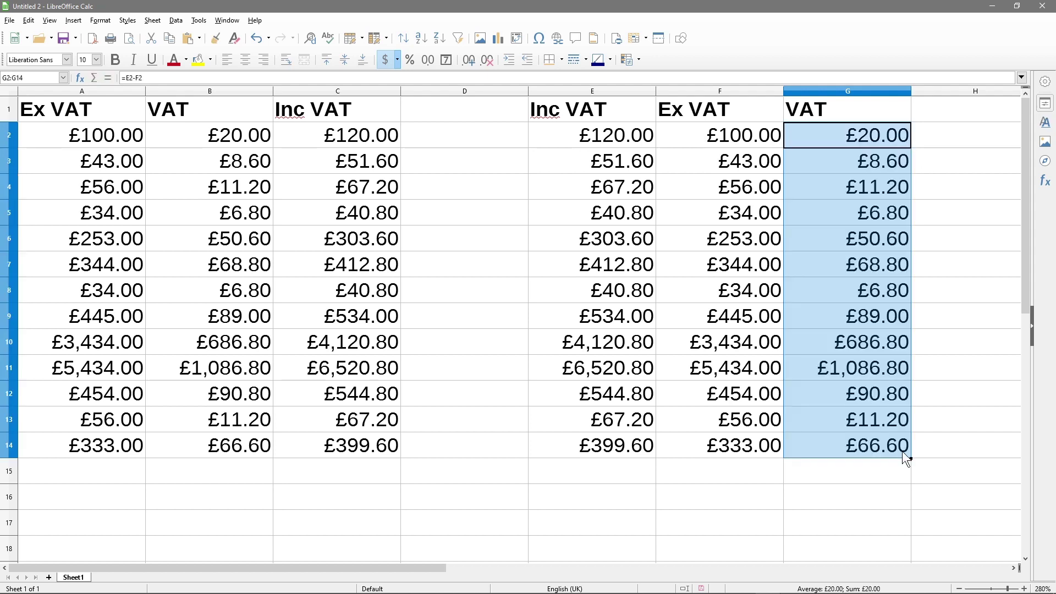
click(868, 164)
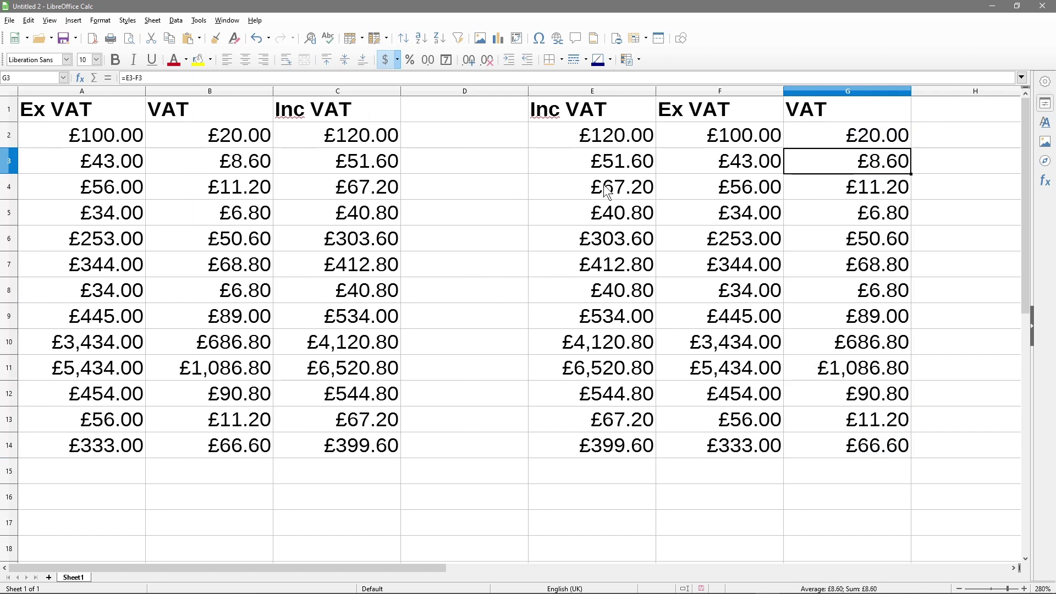
Check the E2 formula and compare the main table's Ex VAT, VAT and Inc VAT columns.
click(617, 135)
drag(84, 133, 96, 446)
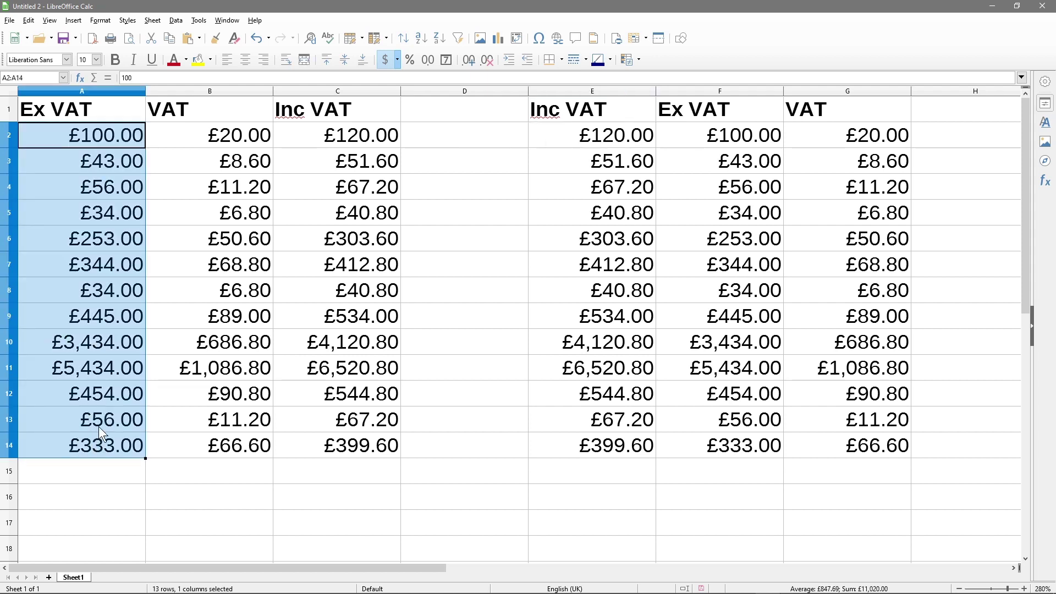
drag(218, 138, 243, 439)
drag(328, 135, 342, 445)
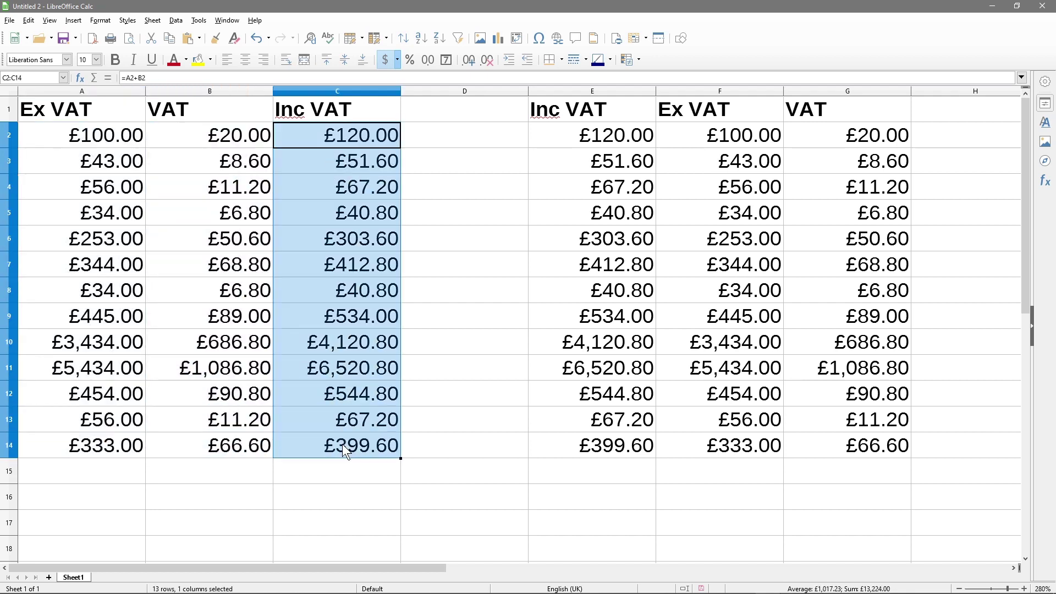
Compare the reverse table's Inc VAT, Ex VAT and VAT columns down to row 14.
click(607, 138)
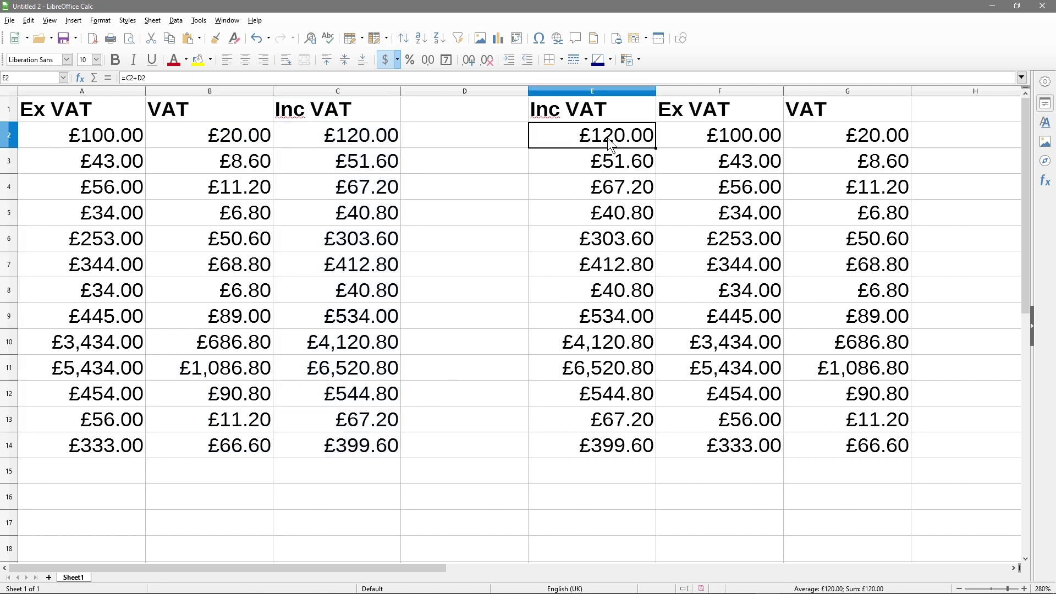
drag(607, 141, 599, 447)
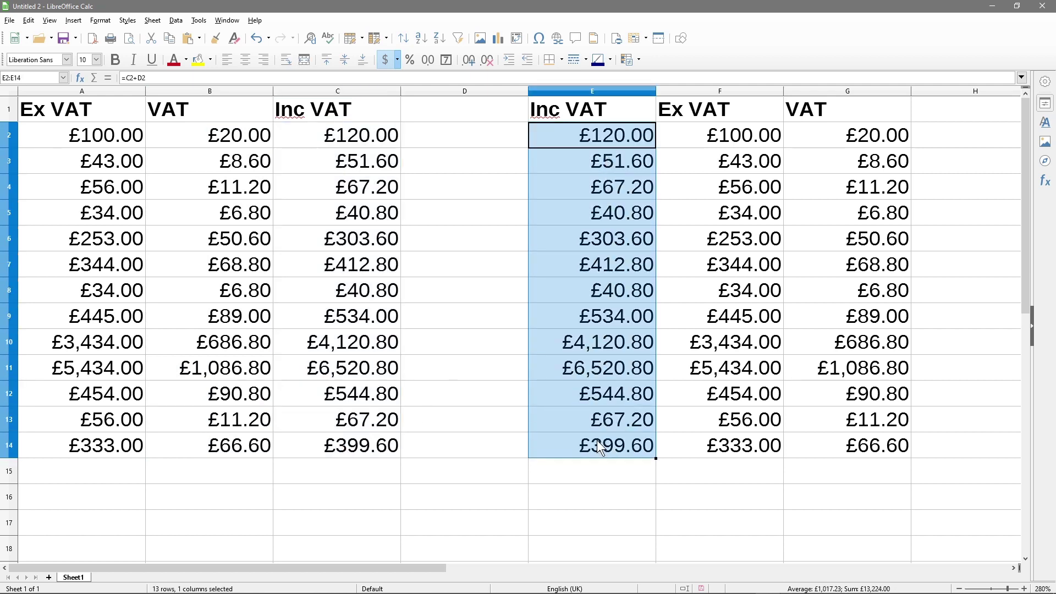
drag(722, 138, 737, 436)
drag(824, 137, 860, 446)
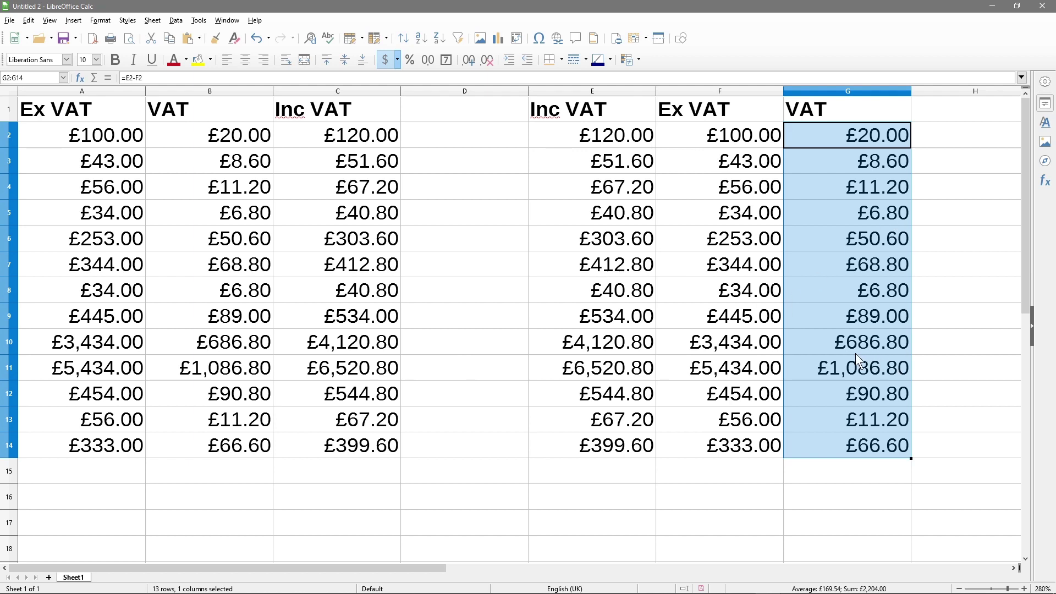
Inspect the formulas in E8, A2 and B2 to confirm both tables match.
click(615, 280)
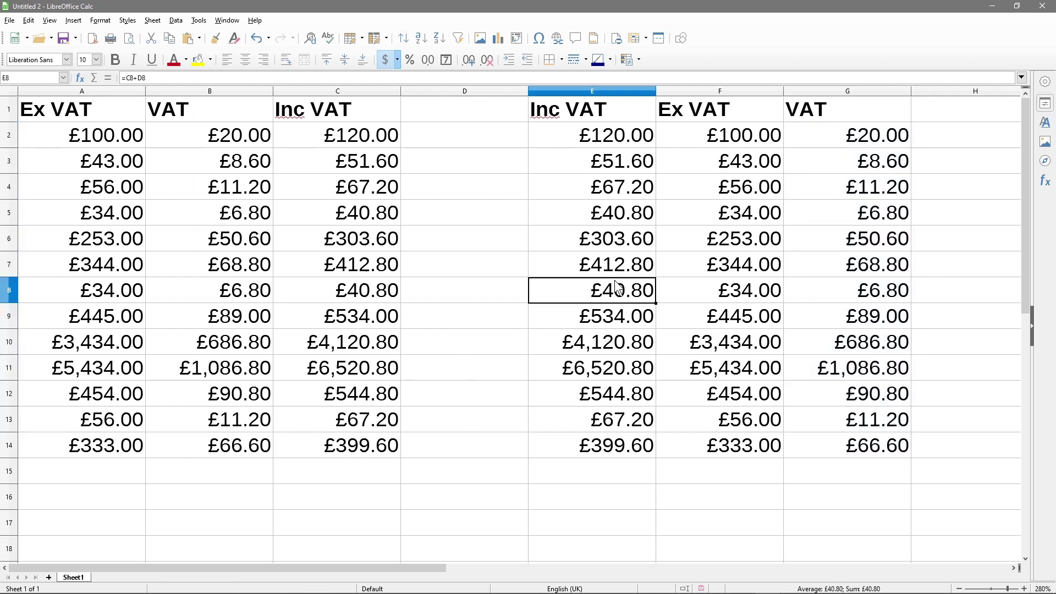
click(104, 140)
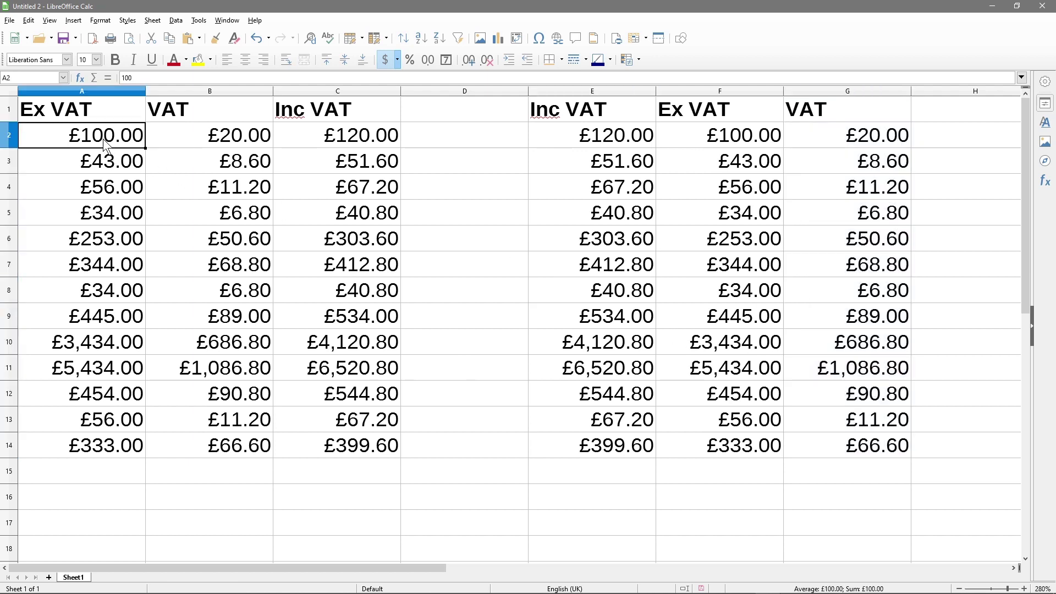
click(202, 143)
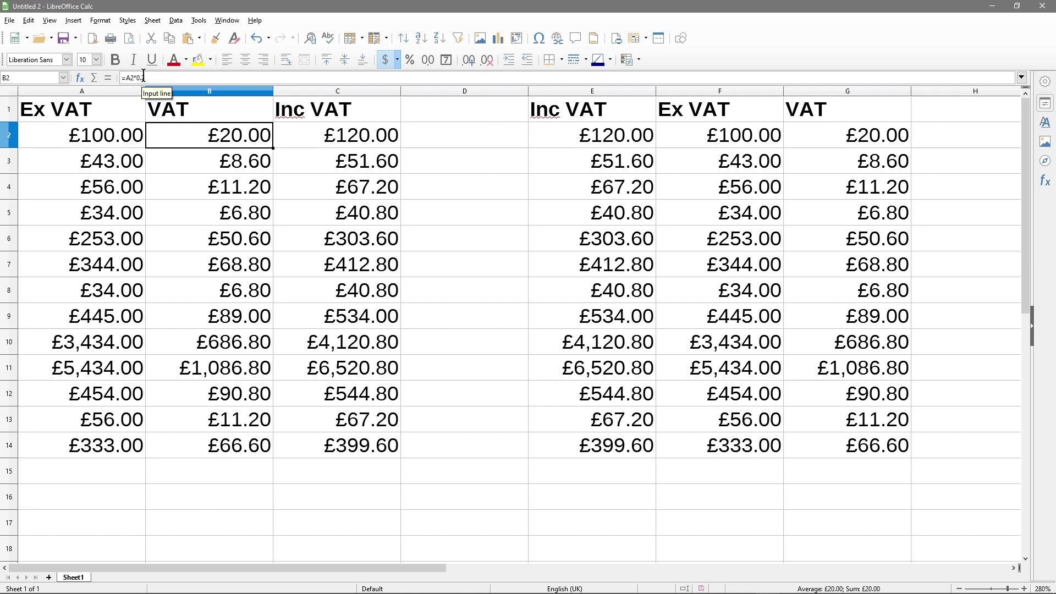
Change B2 to =A2*0.15 and fill it down to B14.
double_click(189, 134)
drag(210, 135, 251, 135)
text(15)
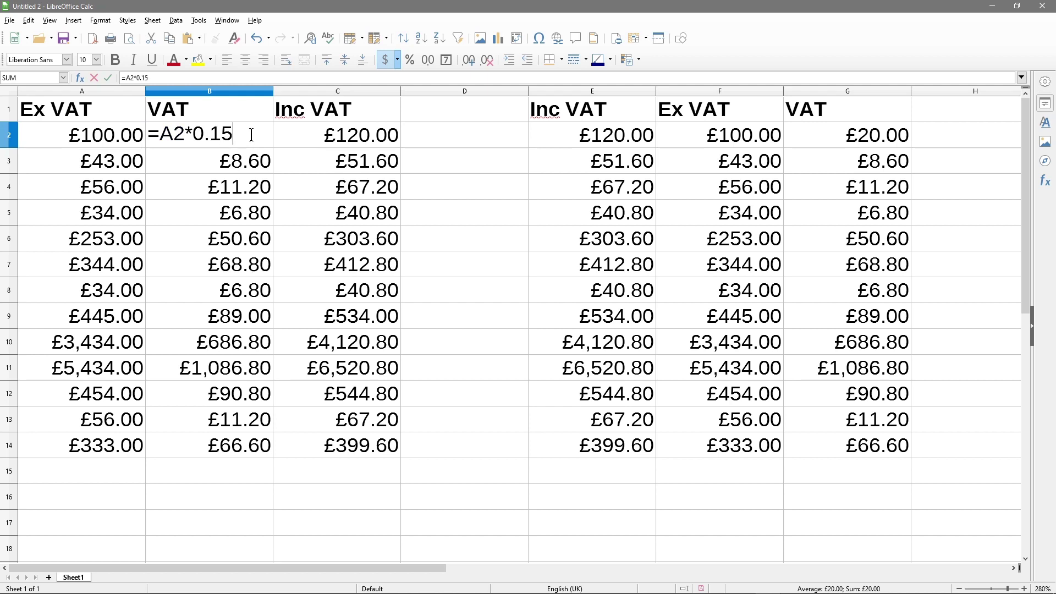
key(Return)
click(213, 141)
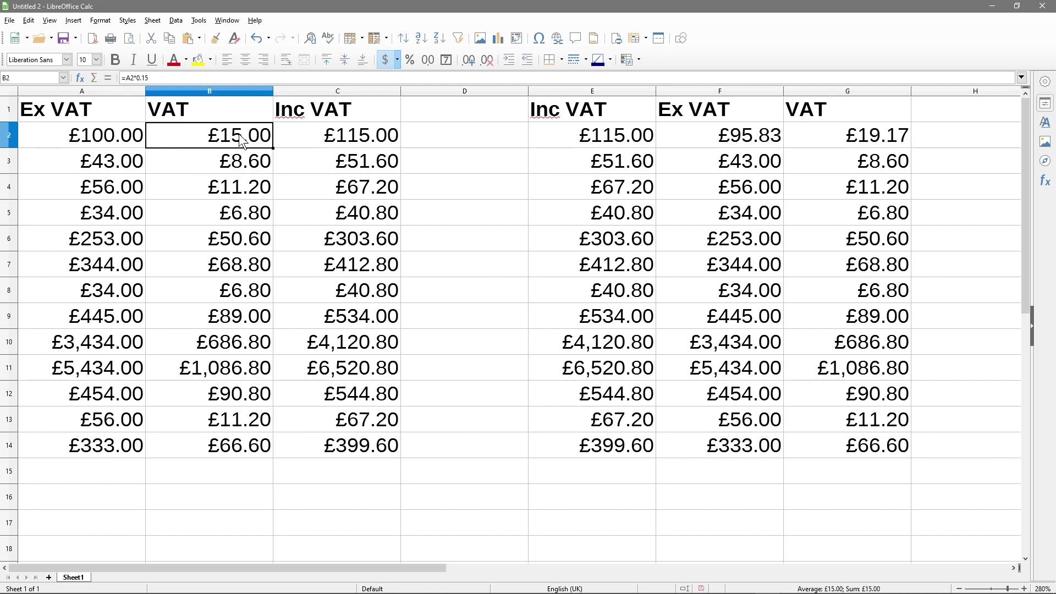
drag(273, 147, 272, 454)
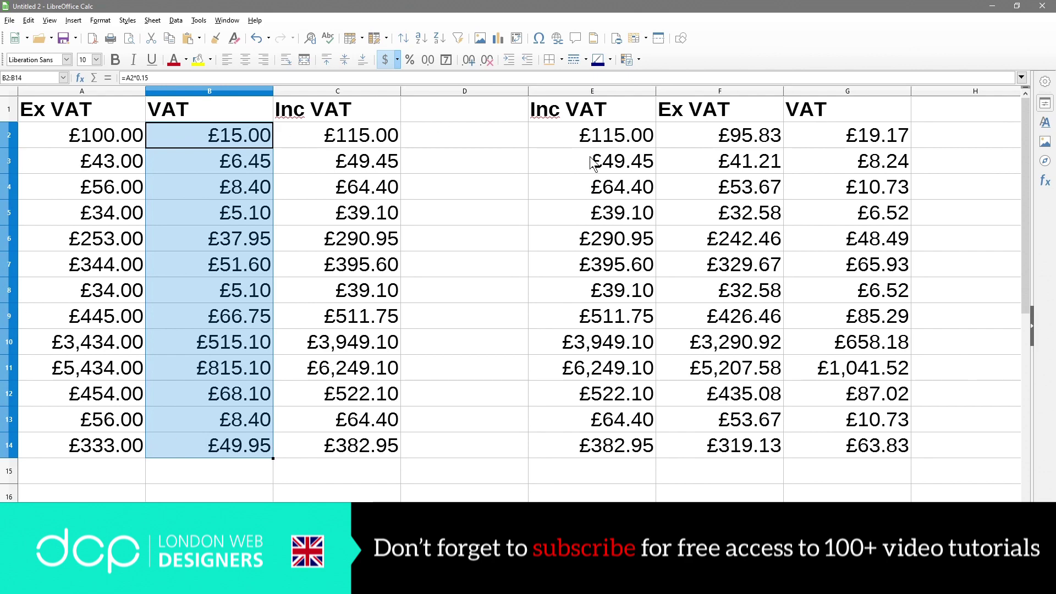
Compare the updated Inc VAT totals in column C with the reverse table's Inc VAT values.
click(598, 138)
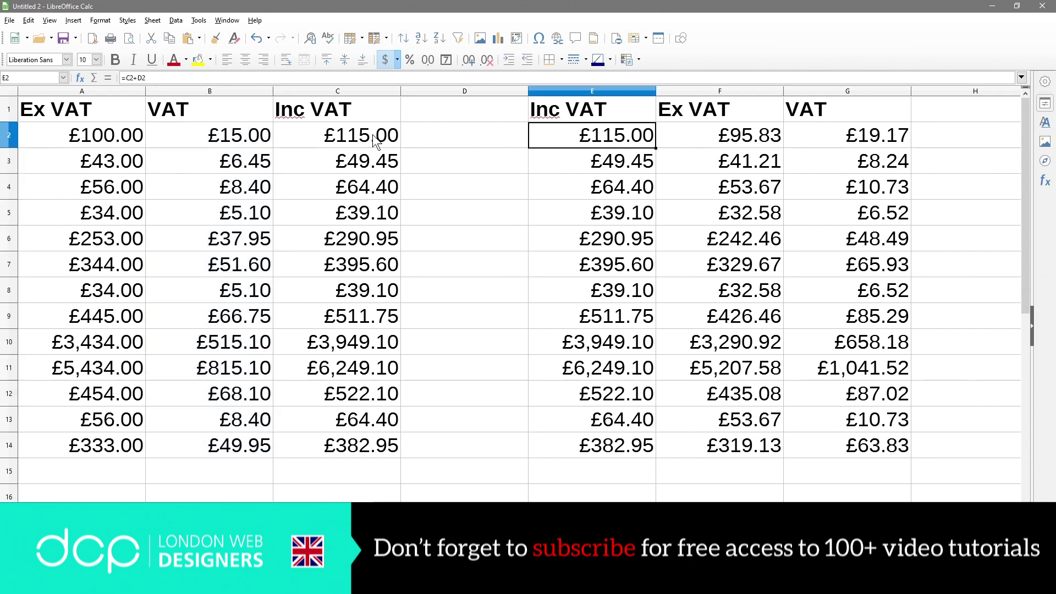
drag(373, 134, 383, 455)
drag(600, 138, 600, 448)
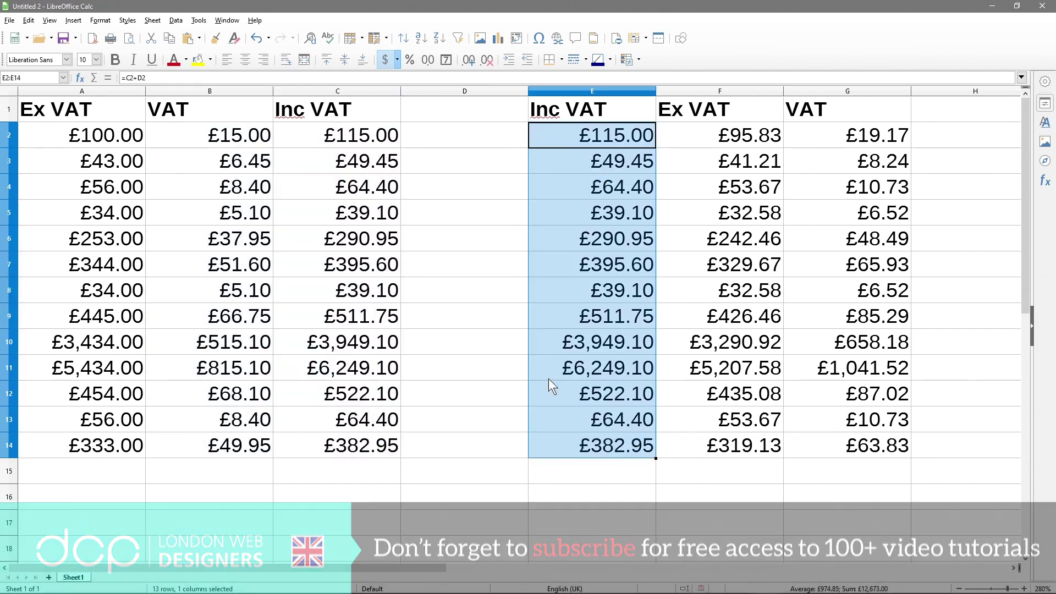
click(227, 138)
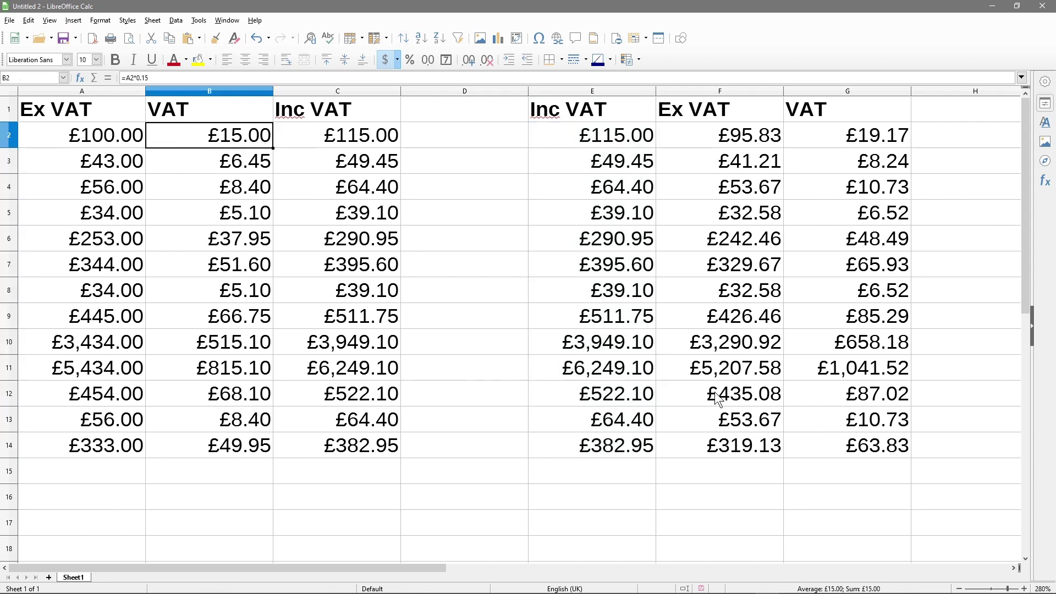
Change F2 to =E2/1.15 and fill it down to F14.
click(726, 141)
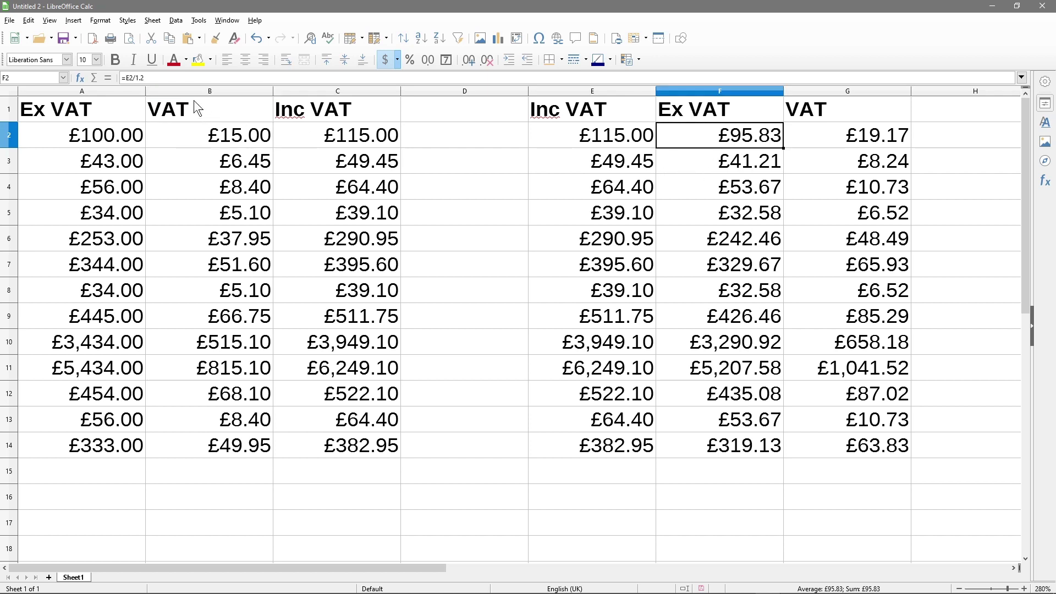
double_click(727, 138)
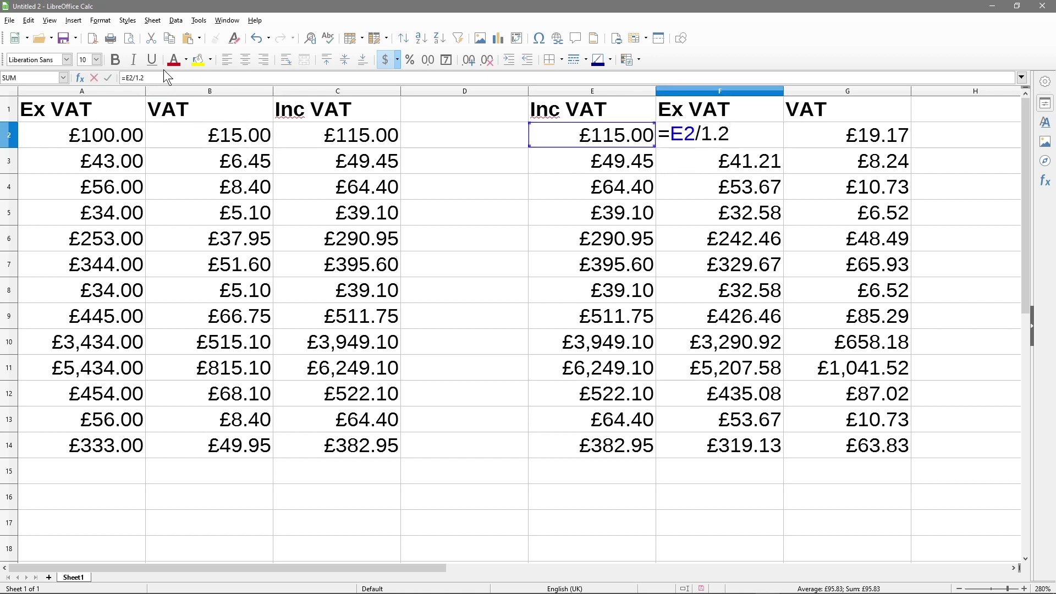
key(BackSpace)
text(15)
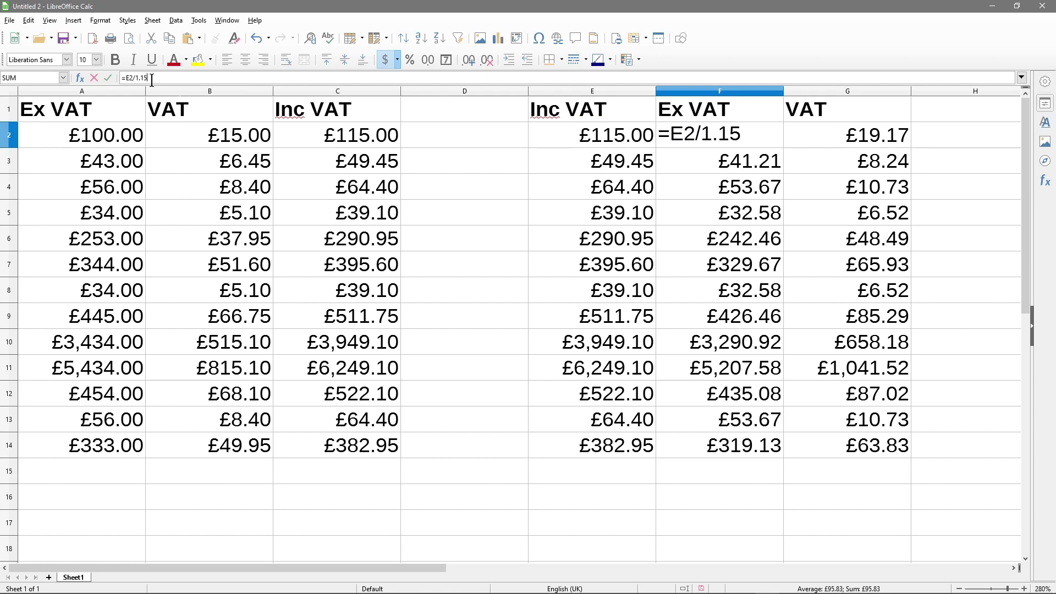
key(Return)
click(745, 142)
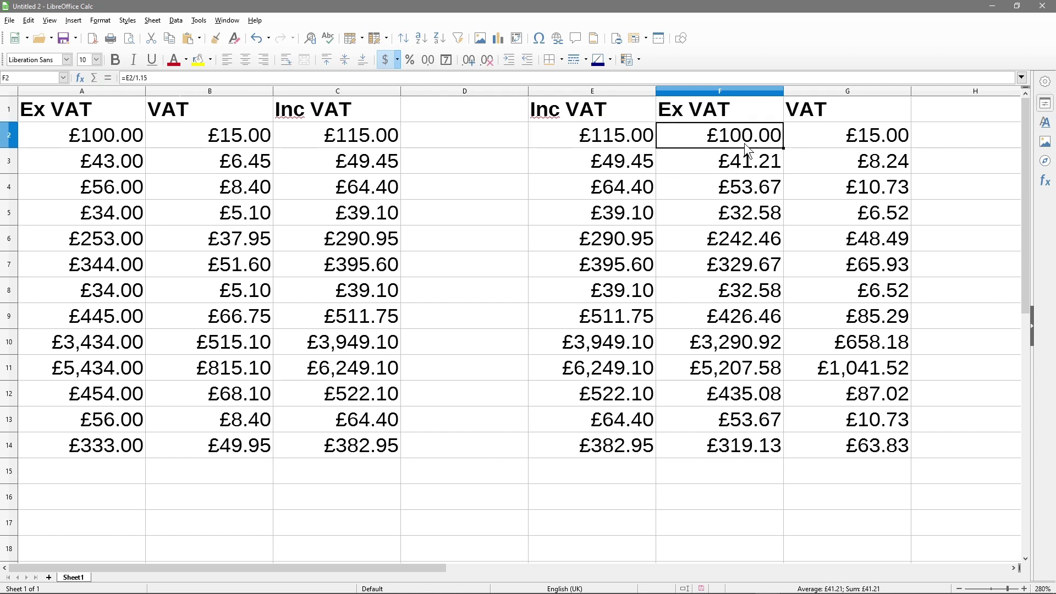
drag(783, 148, 790, 447)
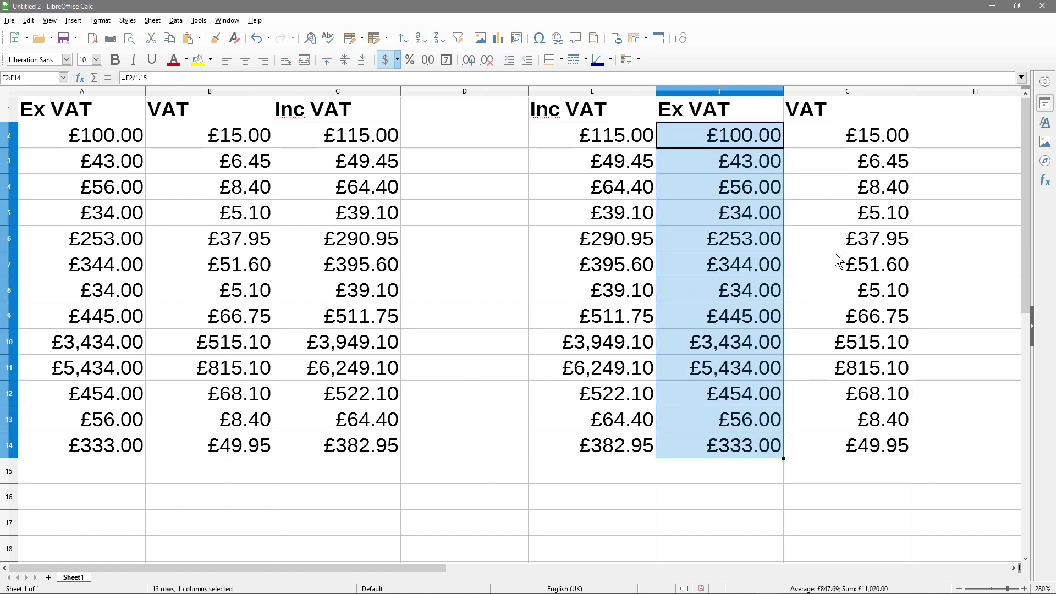
key(Right)
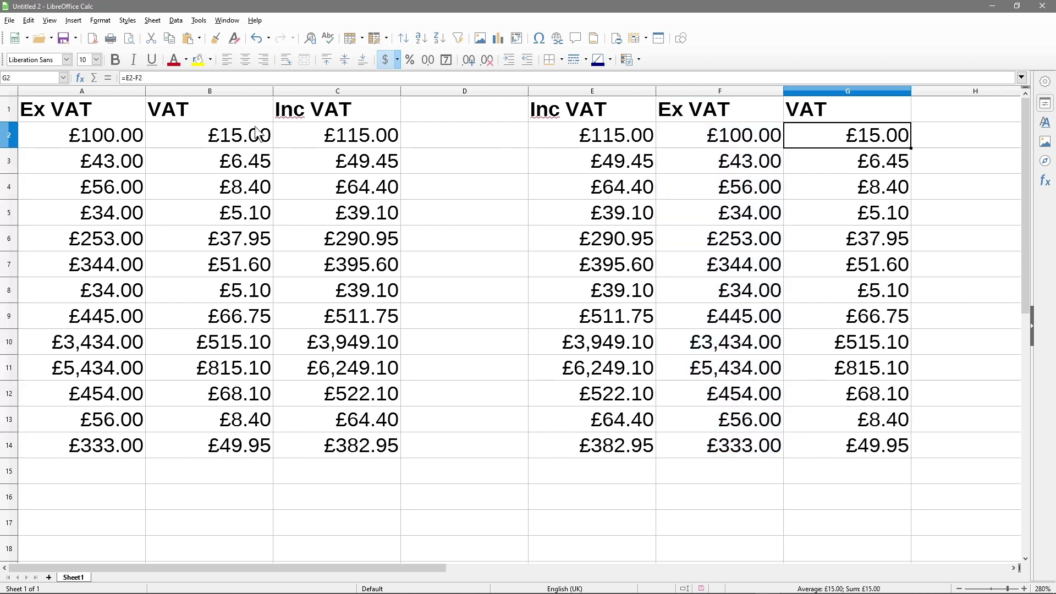
Try a 10% rate in B2 and check row 2's Ex VAT, VAT and Inc VAT values.
click(213, 142)
double_click(218, 136)
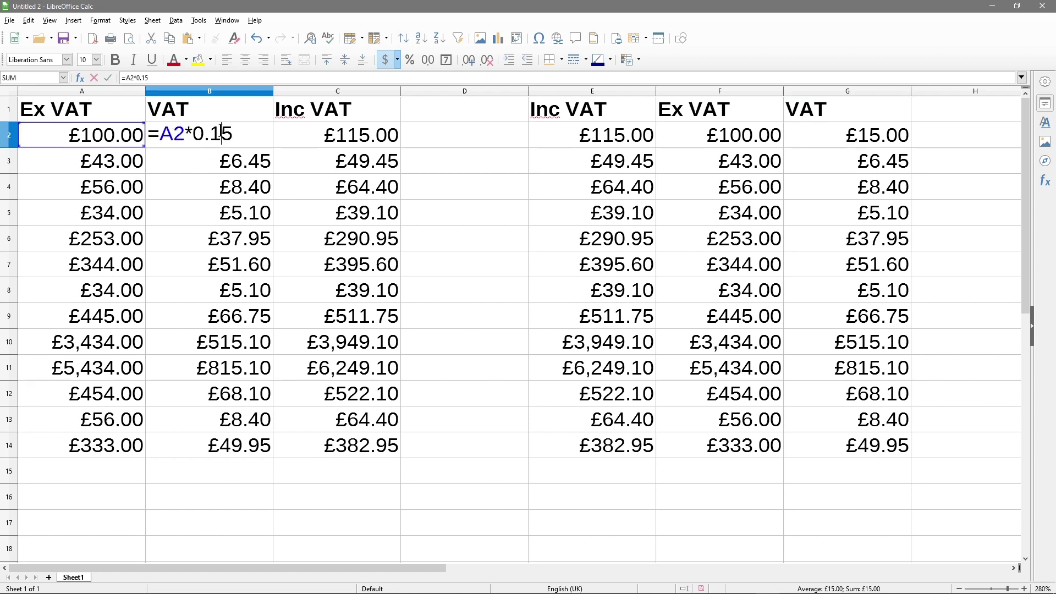
double_click(223, 135)
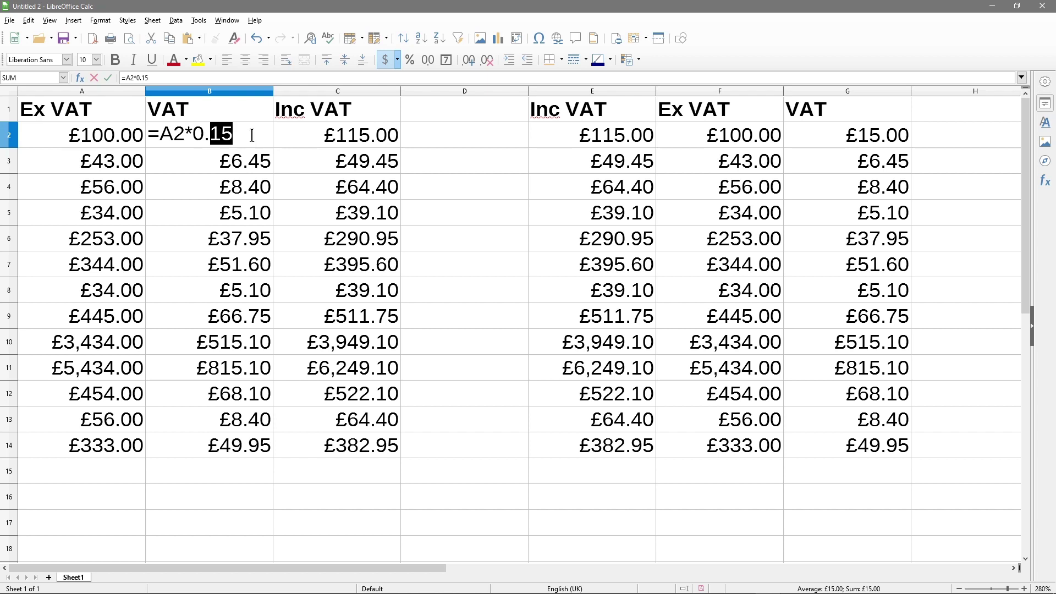
text(10)
key(Return)
click(250, 137)
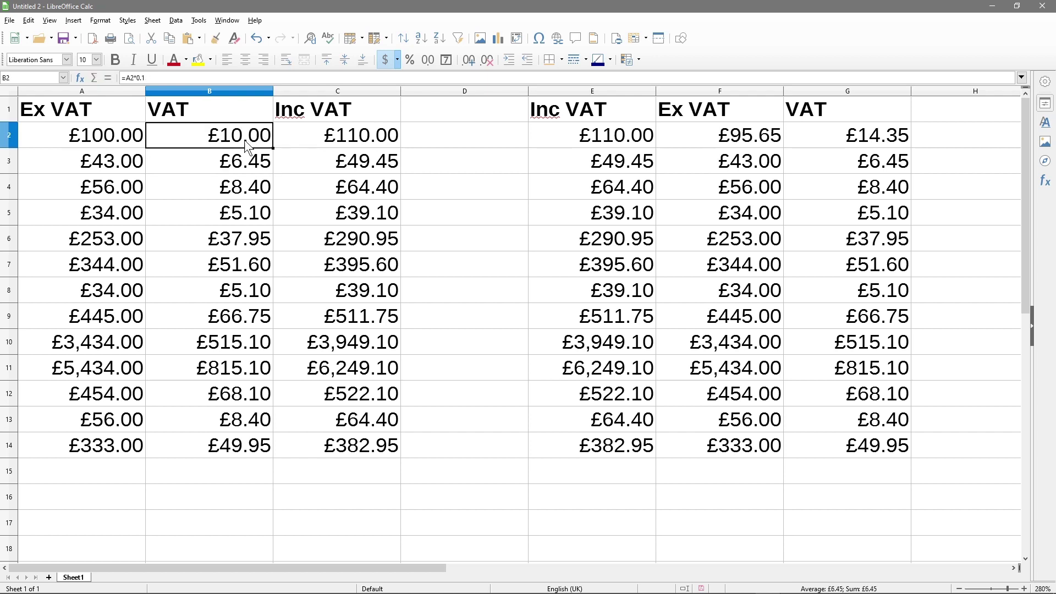
click(126, 140)
click(185, 142)
click(369, 144)
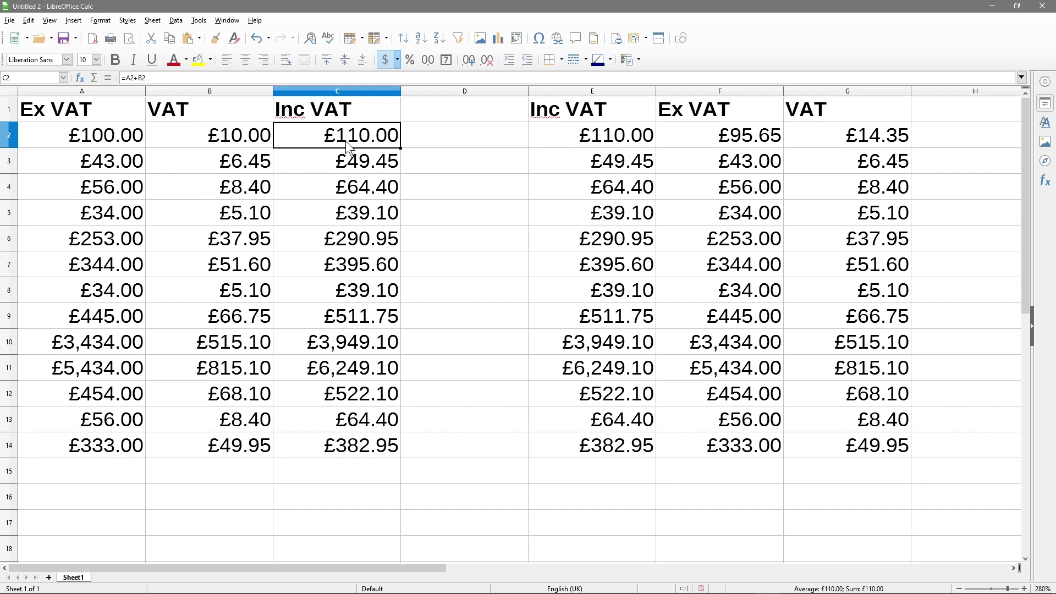
Rewrite B2 as =A2*0.22 and confirm the £122.00 Inc VAT total.
click(224, 132)
text(=A2*0.1)
key(shift+Left)
text(22)
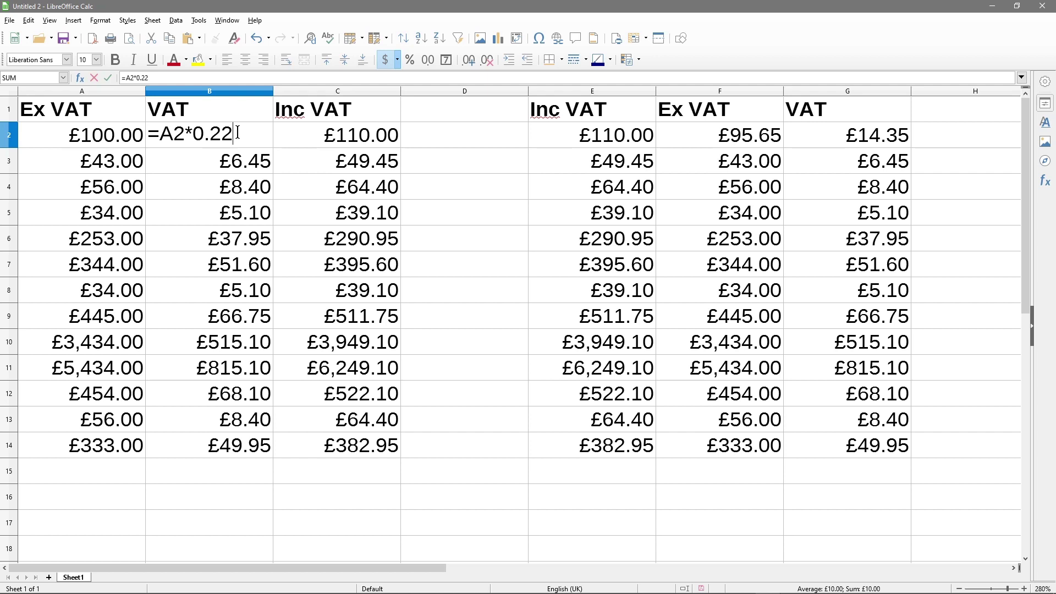
key(Return)
click(314, 144)
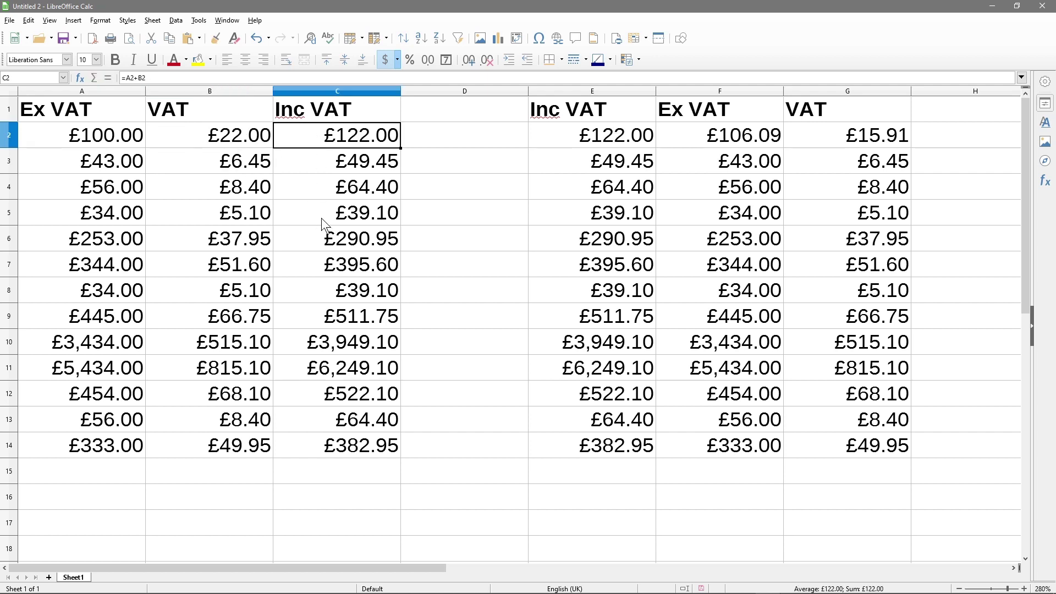
Change F2's divisor to 1.22, giving =E2/1.22.
click(748, 137)
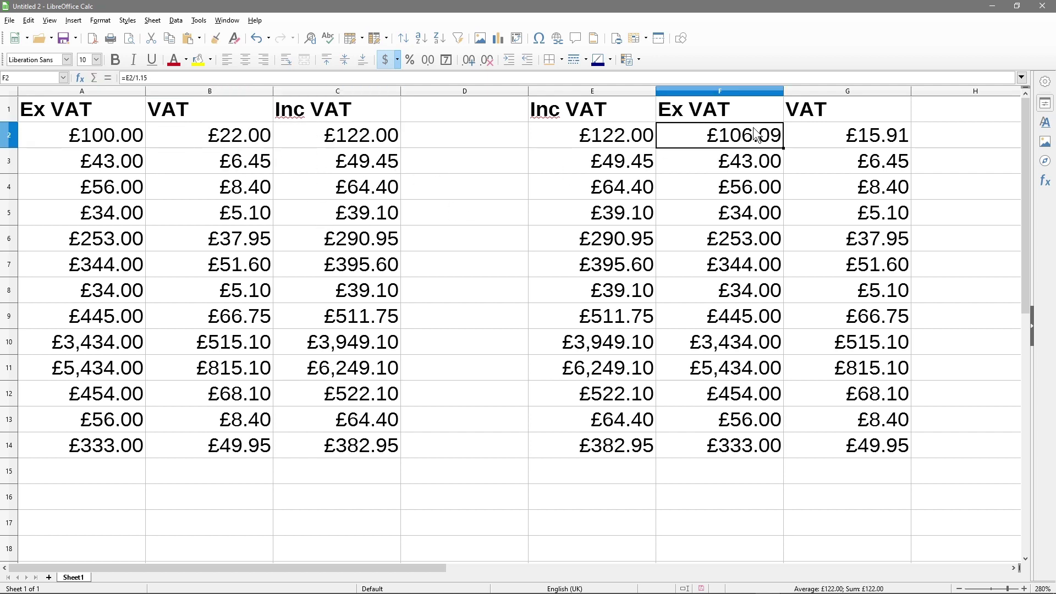
double_click(747, 133)
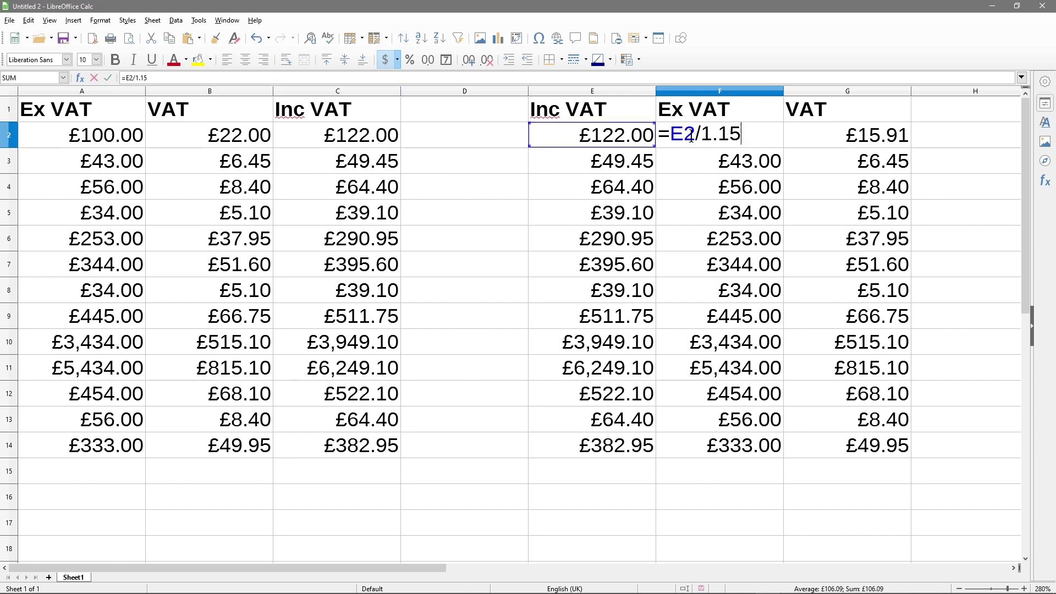
double_click(750, 134)
text(22)
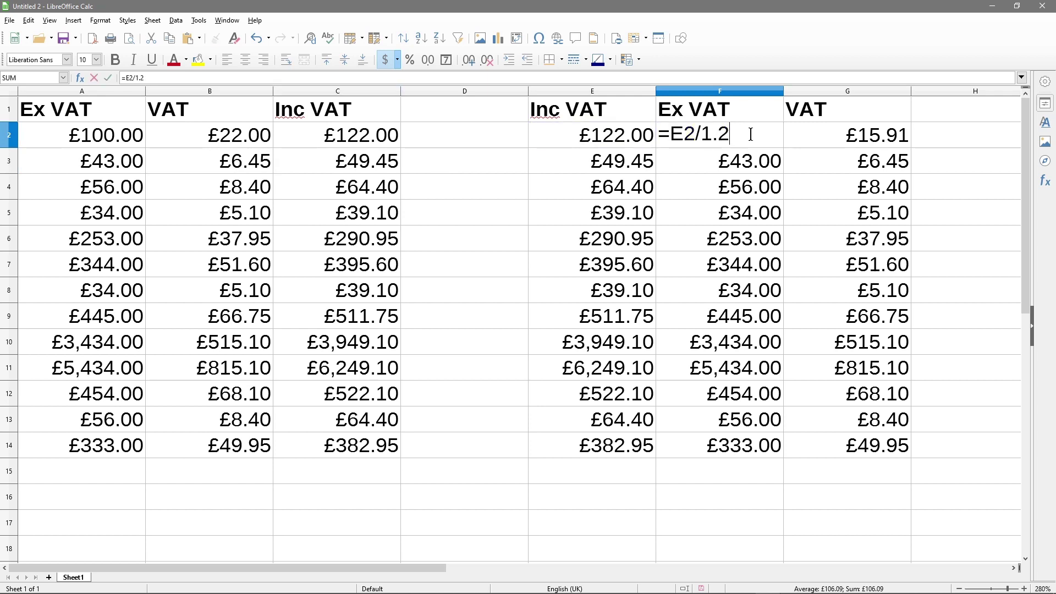
click(749, 163)
key(End)
key(BackSpace)
key(BackSpace)
key(Return)
Fill =E2/1.22 down to F14 and =A2*0.22 down to B14.
click(759, 139)
drag(784, 148, 780, 451)
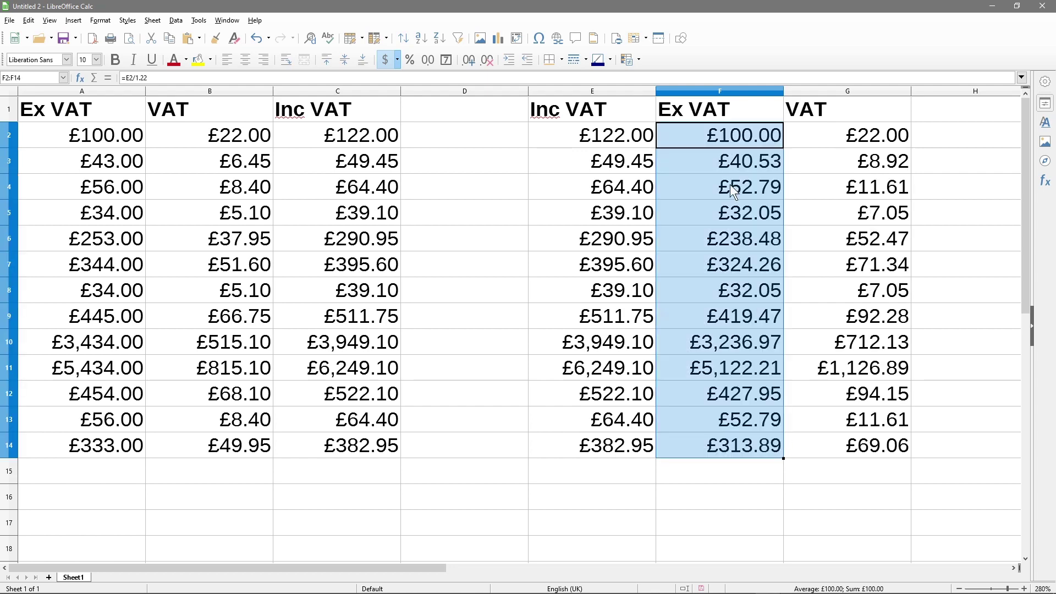
click(220, 139)
drag(272, 147, 258, 451)
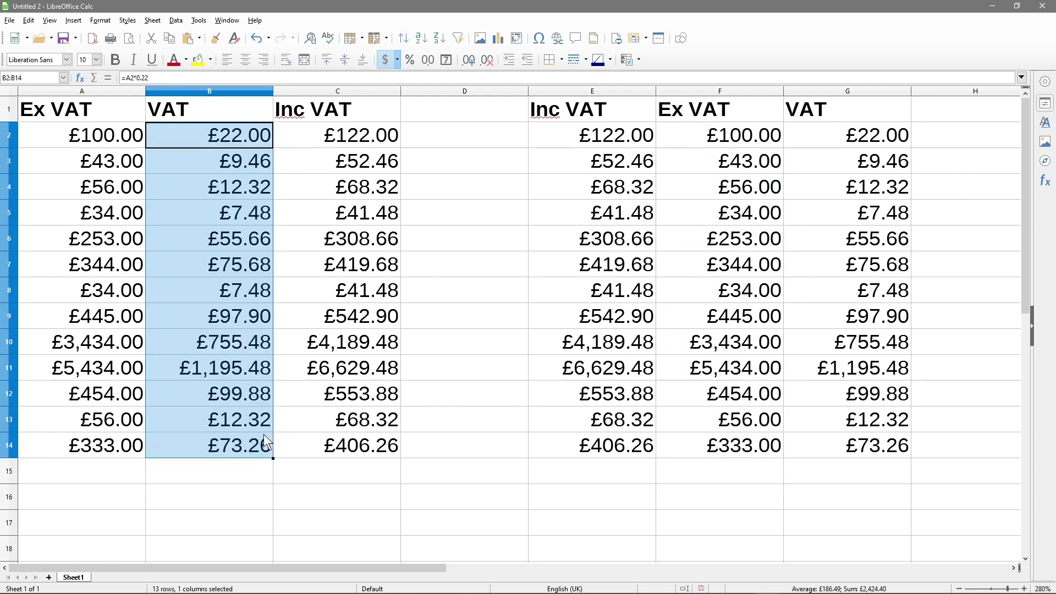